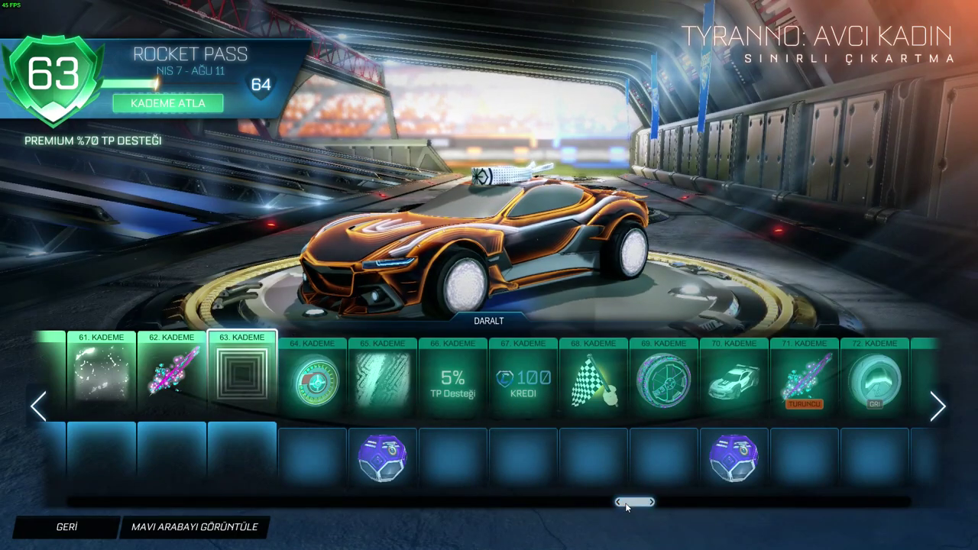
Scroll up through the Rocket Pass tiers, then press GERİ to return to the main menu
scroll(408, 374, up, 5)
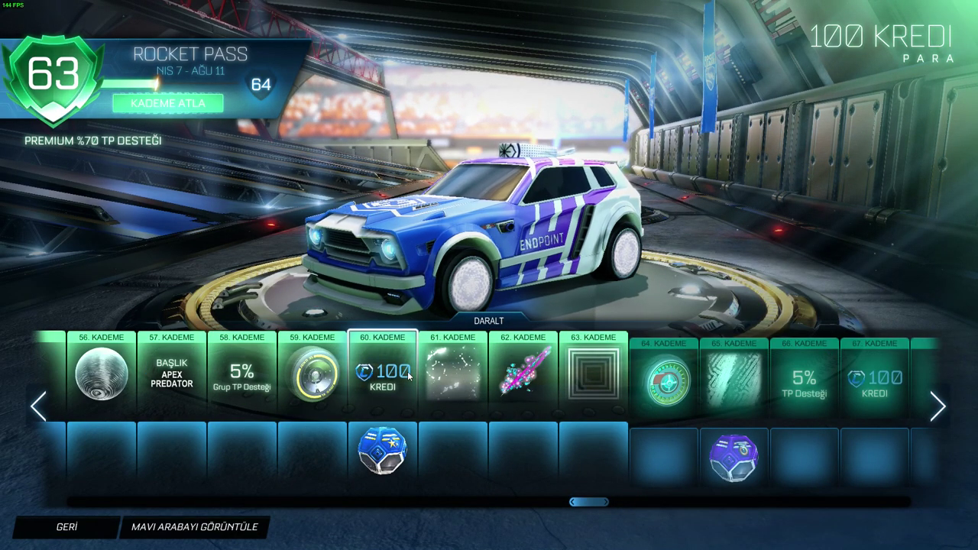
click(61, 528)
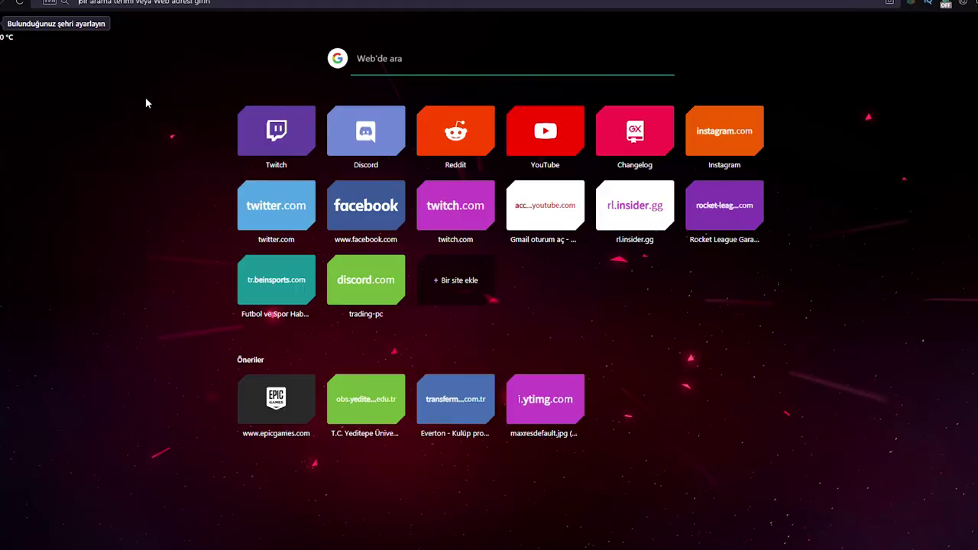
Search the web for 'psyonix support' and open the official Psyonix Support result
text(ps)
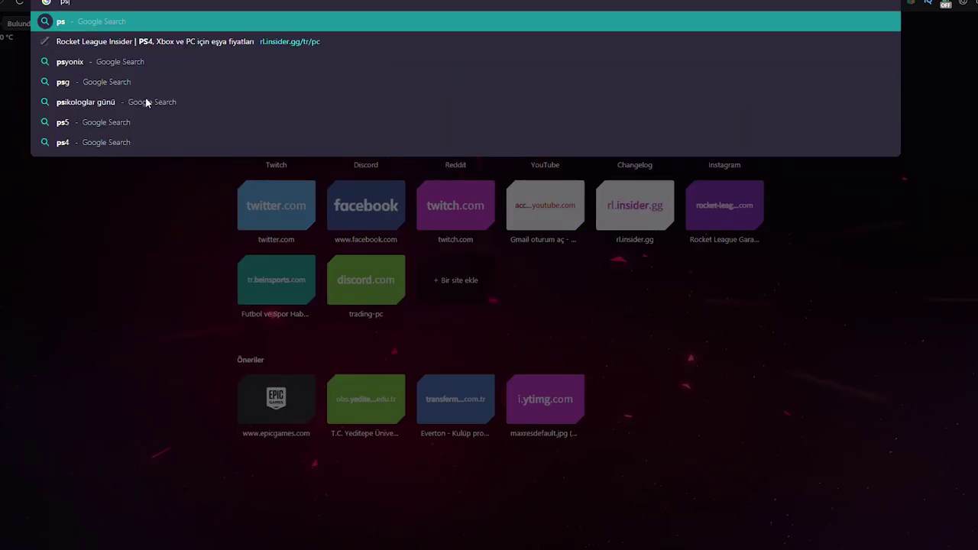
text(yonix support)
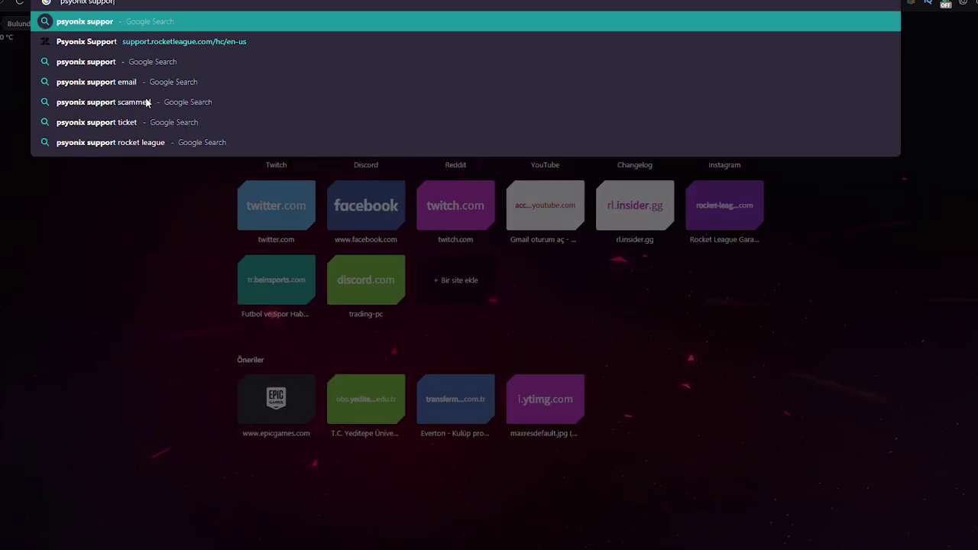
key(Return)
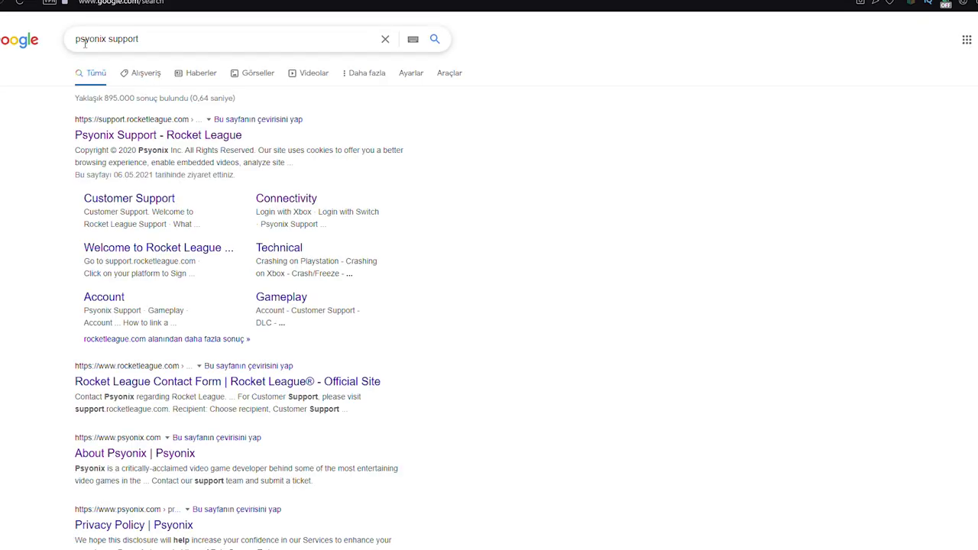
click(194, 138)
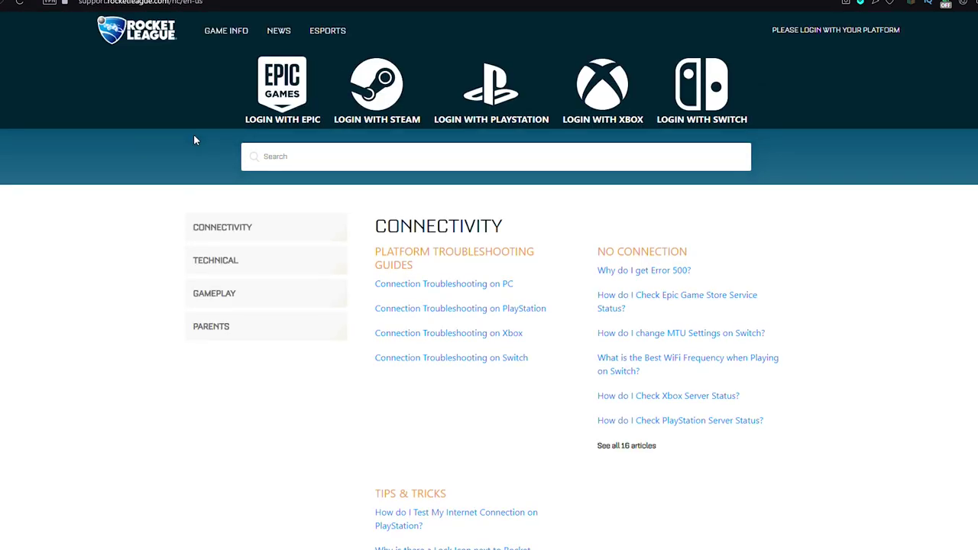
Log in to the support site with your platform account and open SUBMIT A TICKET
click(309, 91)
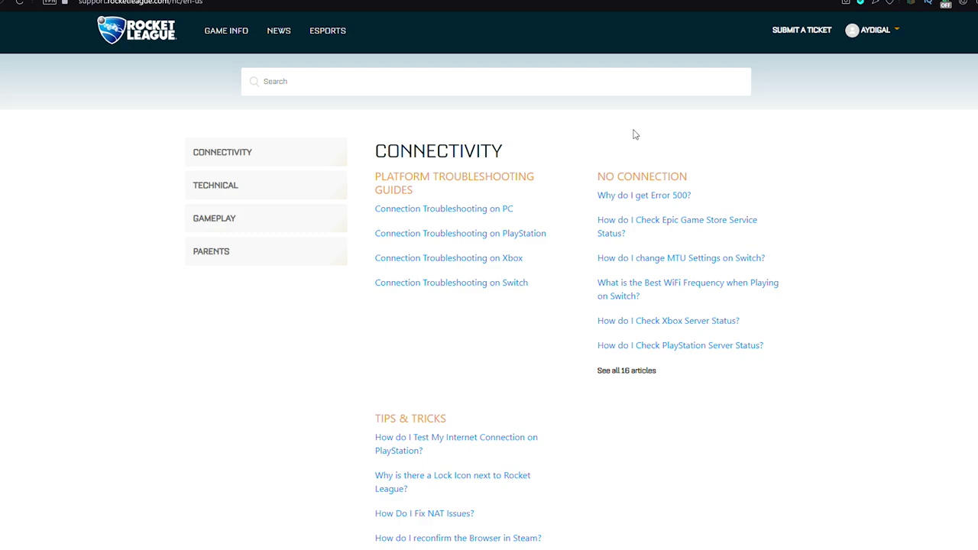
click(787, 38)
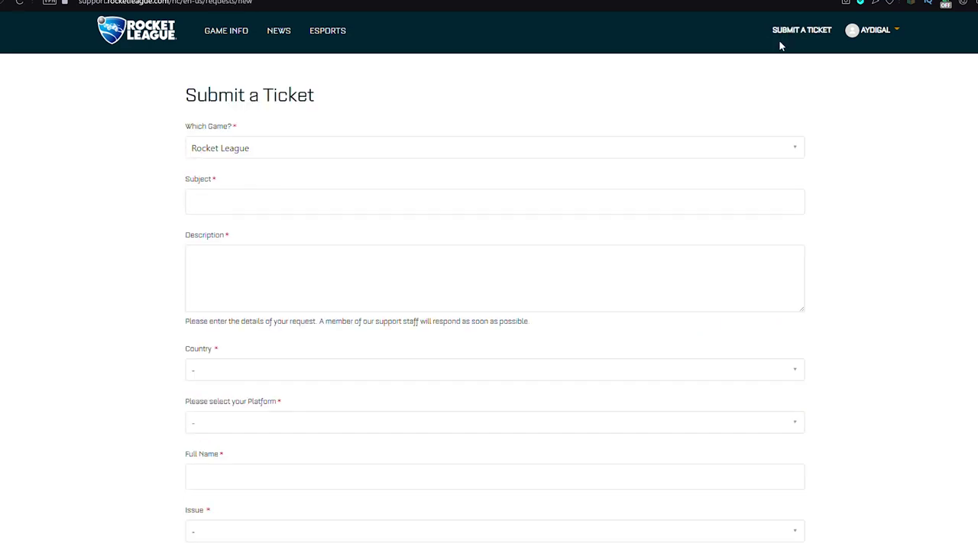
Choose Rocket League as the ticket's game and enter the subject 'Item shop refund'
click(266, 155)
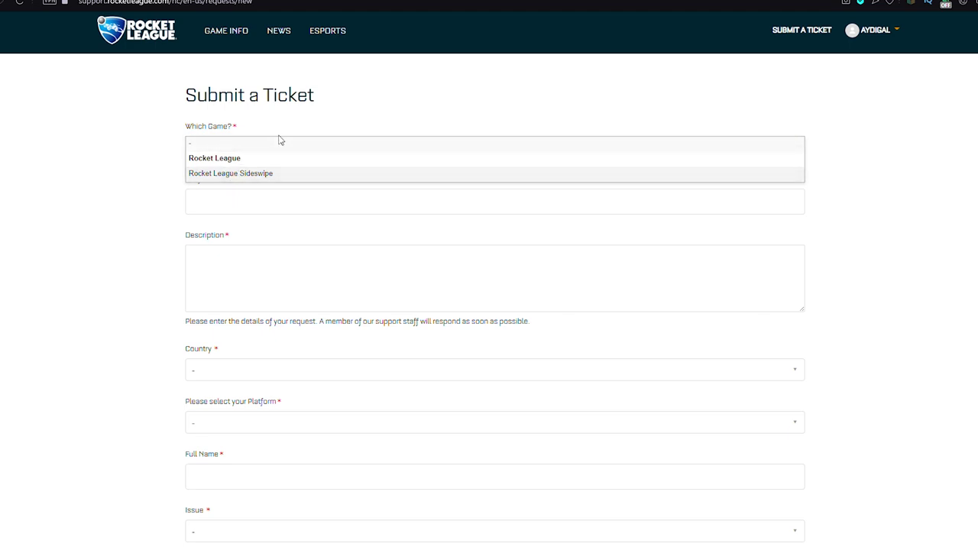
click(257, 163)
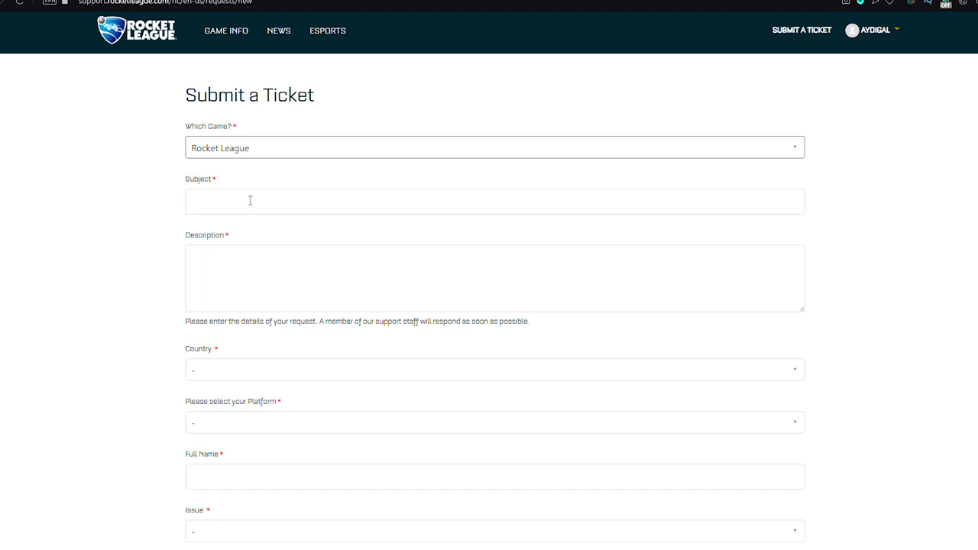
click(250, 200)
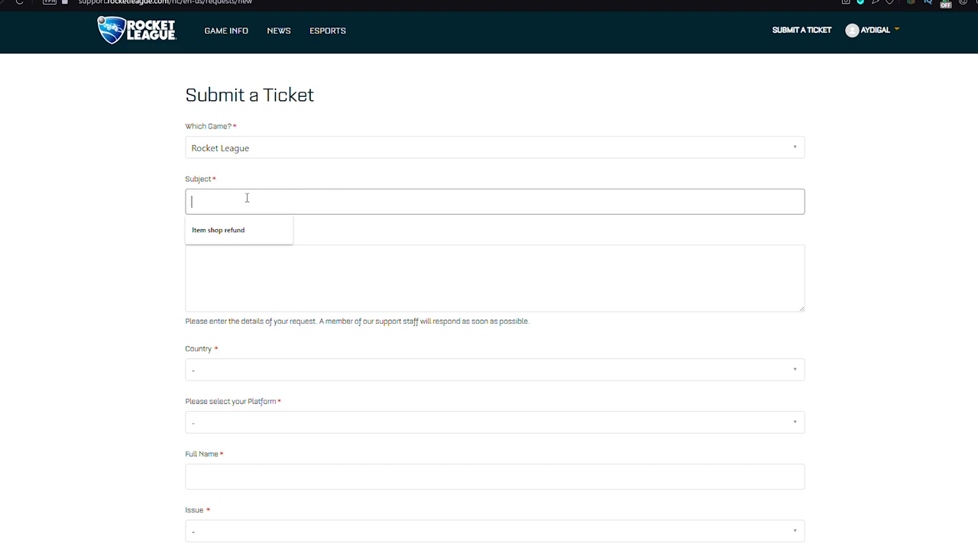
text(Item shop refund)
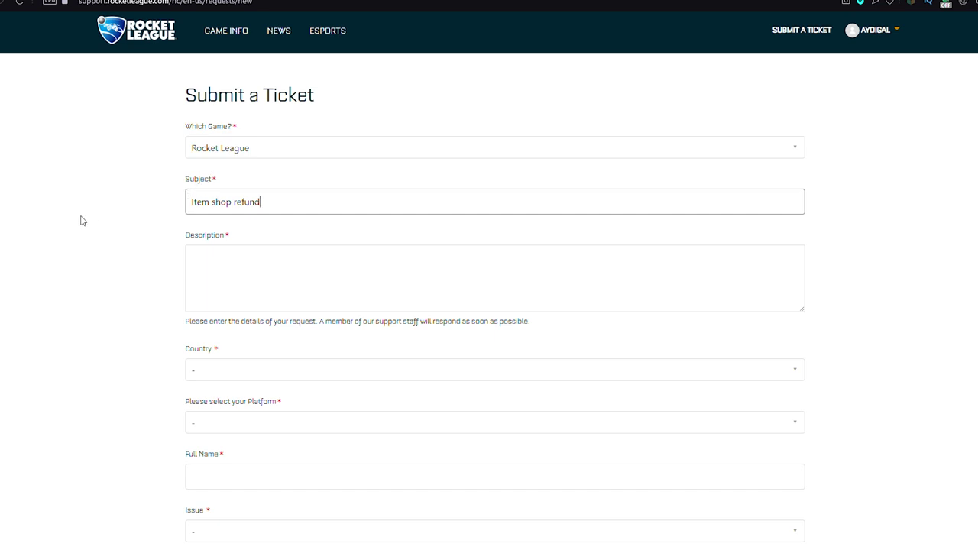
click(82, 221)
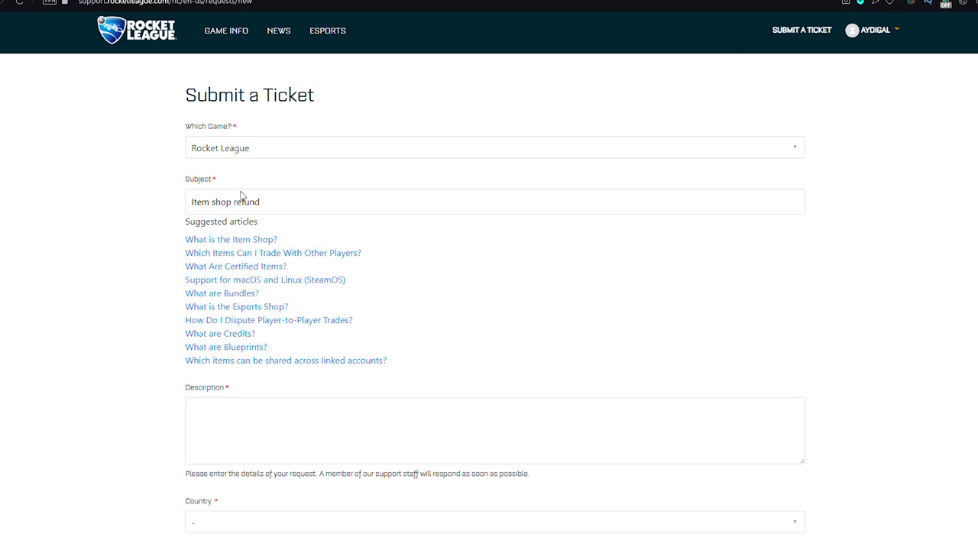
Write a description of the unwanted Titanium White Zomba bought for 2000 credits on 11/05/2021
drag(188, 225, 267, 221)
click(280, 225)
click(192, 401)
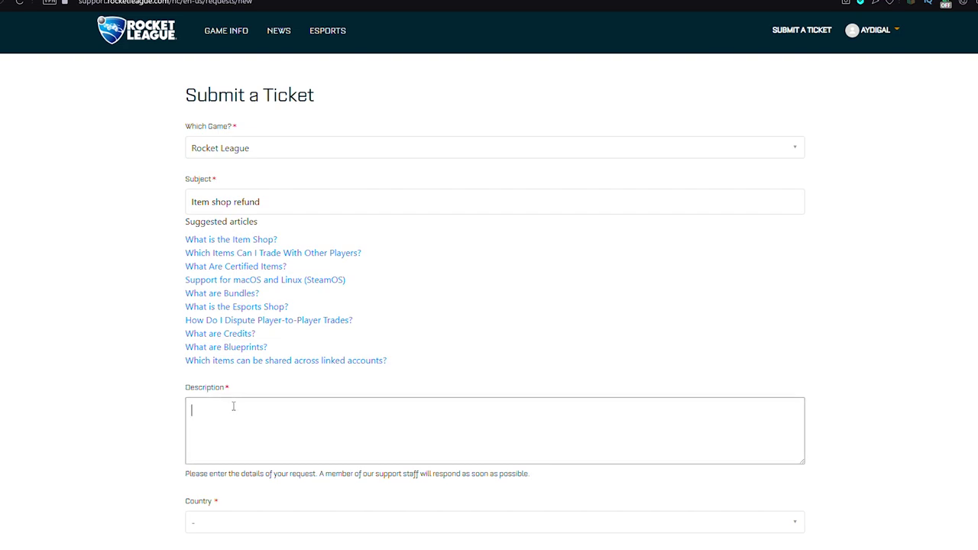
Scroll through the form and try the Attachments box, closing it without adding a file
scroll(234, 406, down, 2)
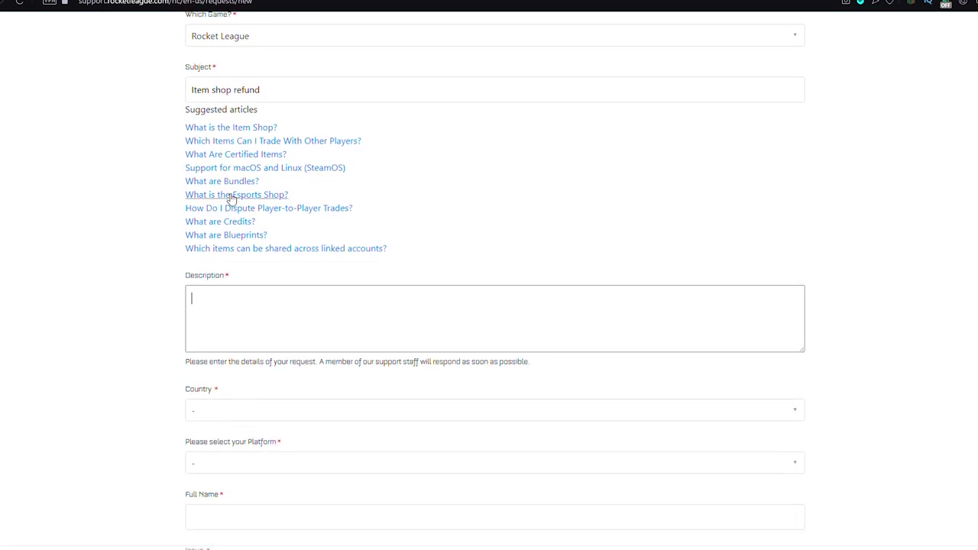
scroll(295, 343, down, 2)
scroll(297, 348, down, 1)
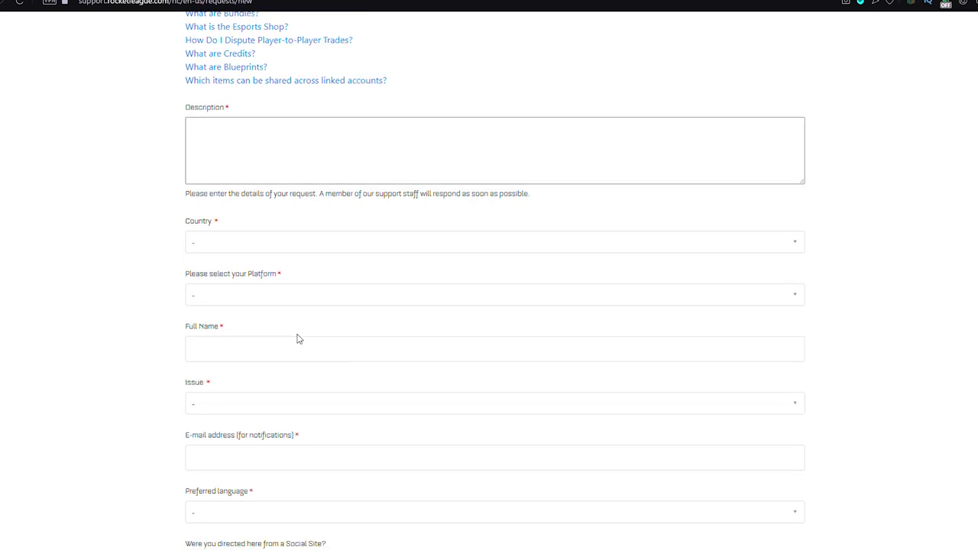
scroll(321, 327, down, 6)
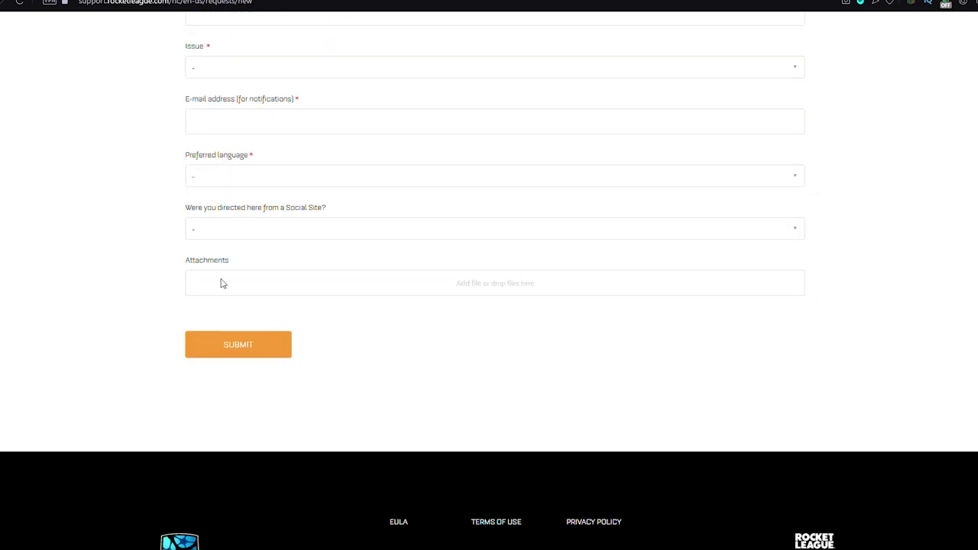
drag(191, 265, 299, 264)
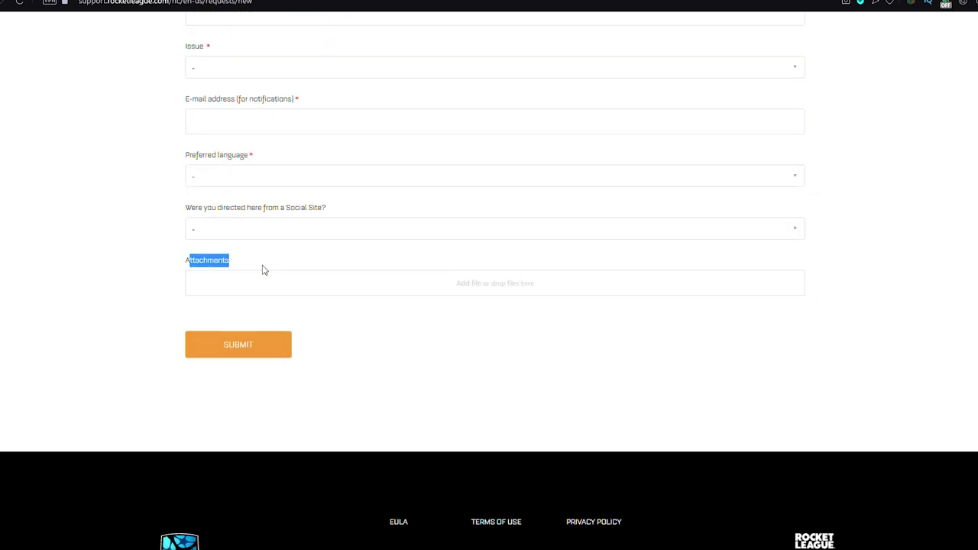
click(265, 277)
click(540, 313)
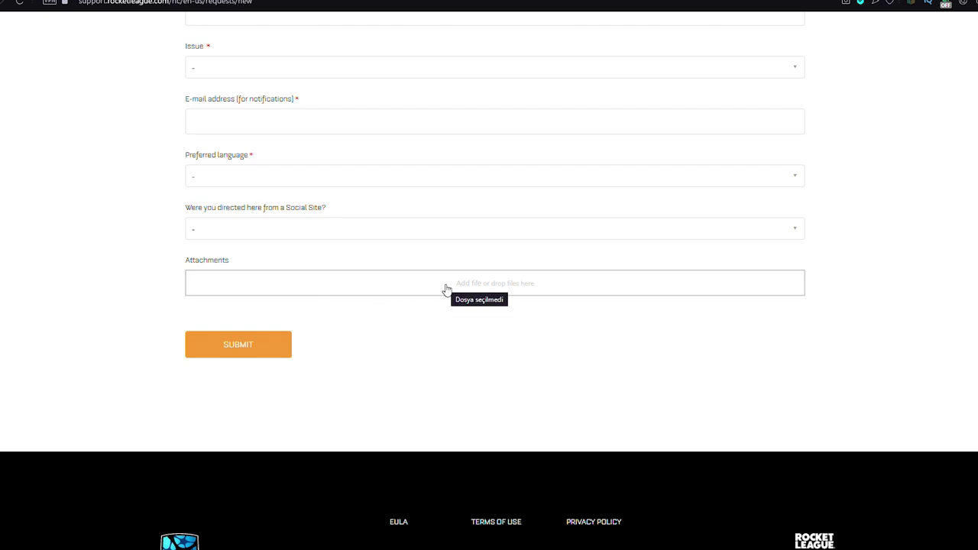
scroll(873, 349, up, 2)
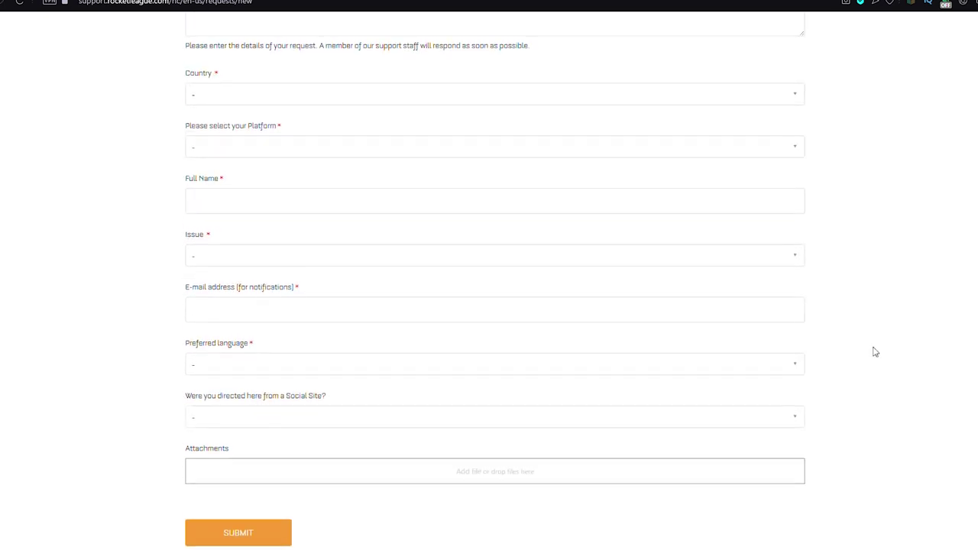
scroll(875, 352, up, 4)
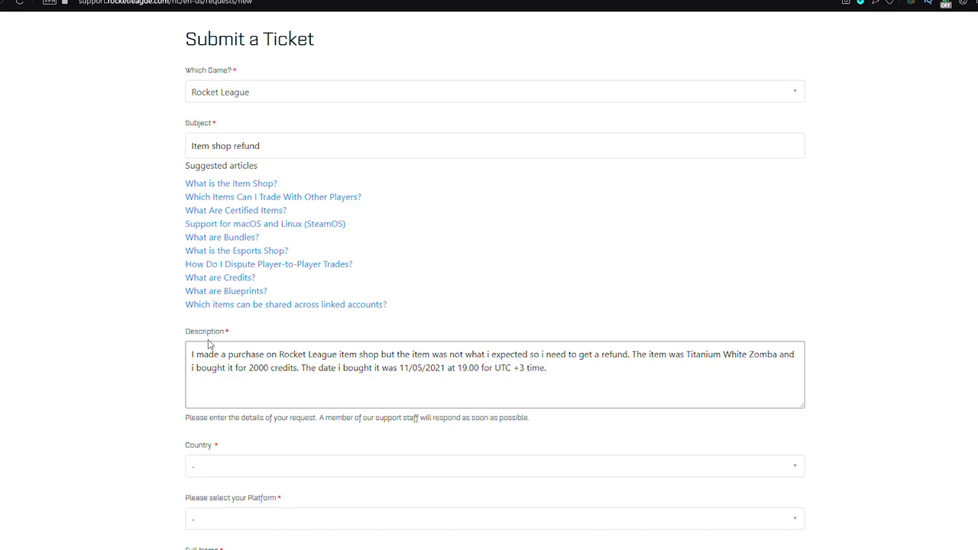
Review the description's sentences about the purchase, the unexpected item and the refund request
drag(580, 369, 163, 359)
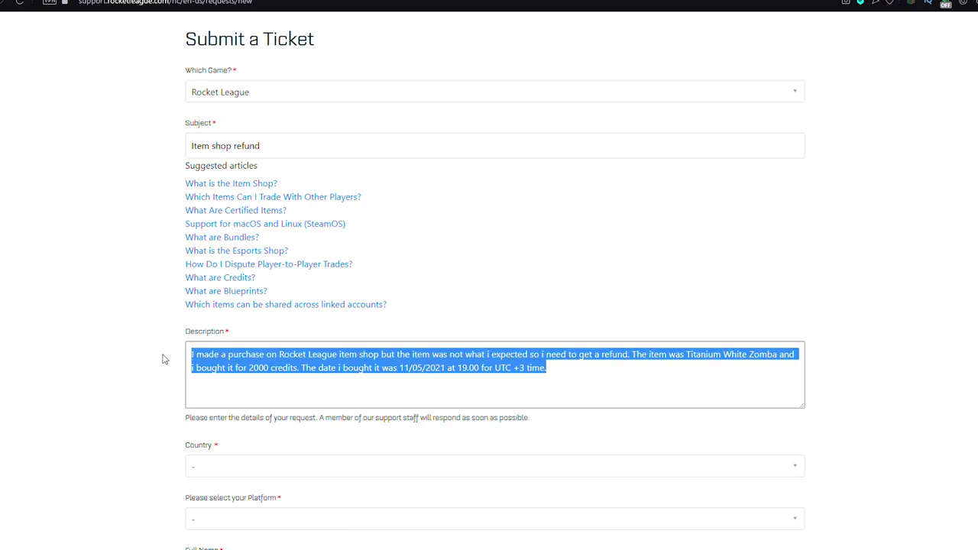
click(193, 354)
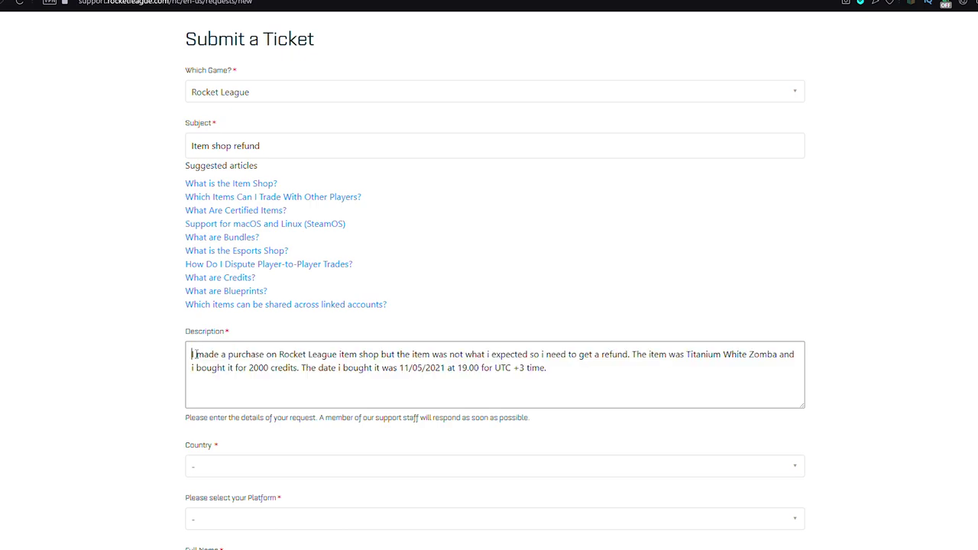
drag(192, 354, 379, 354)
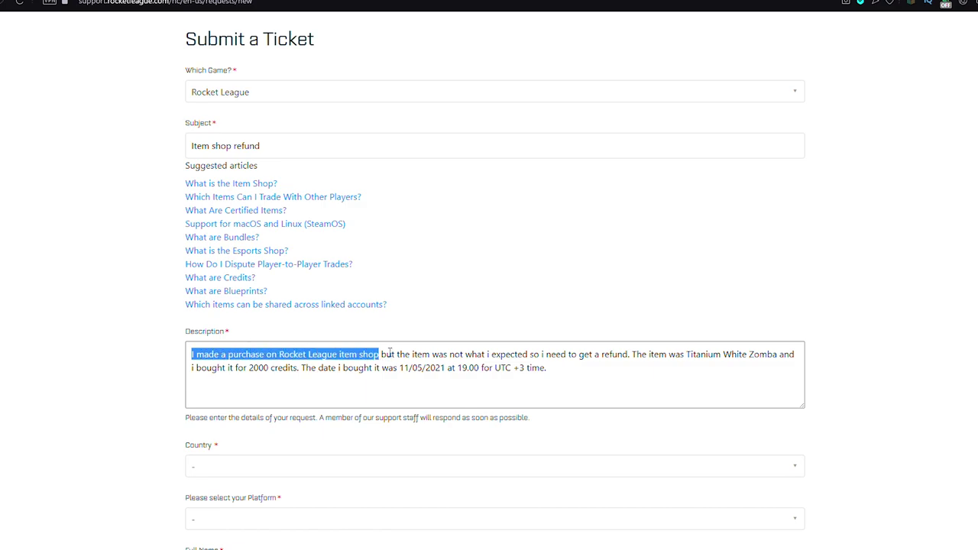
click(388, 354)
drag(381, 354, 630, 359)
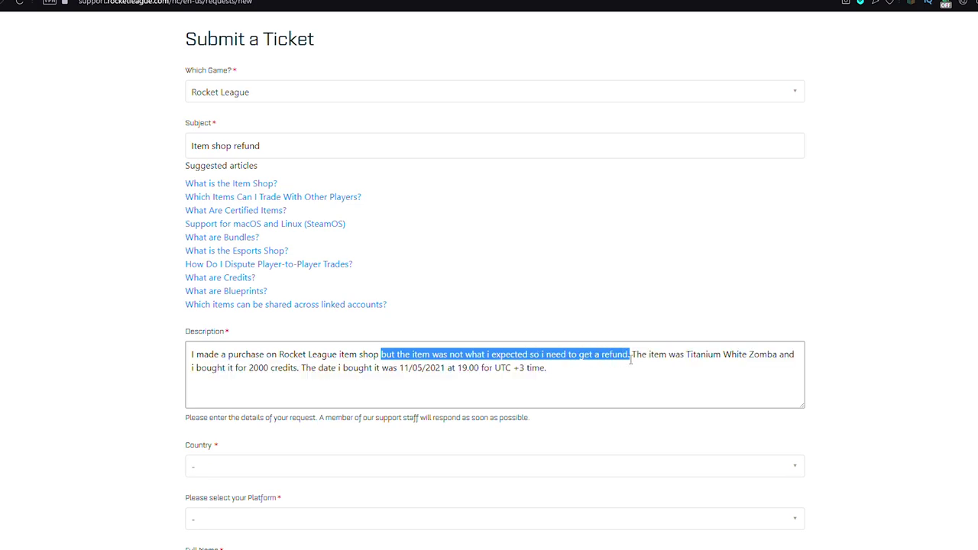
click(616, 380)
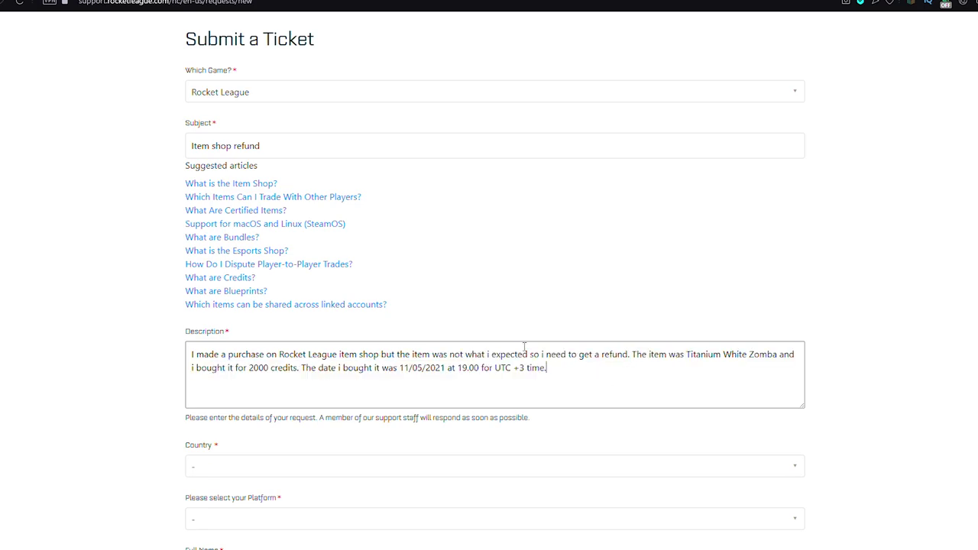
drag(524, 347, 190, 356)
click(627, 355)
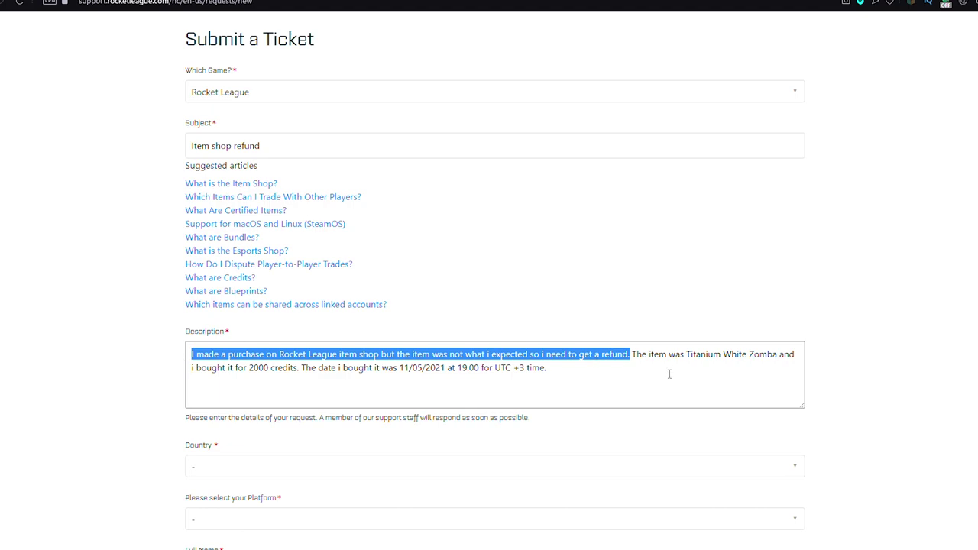
click(632, 366)
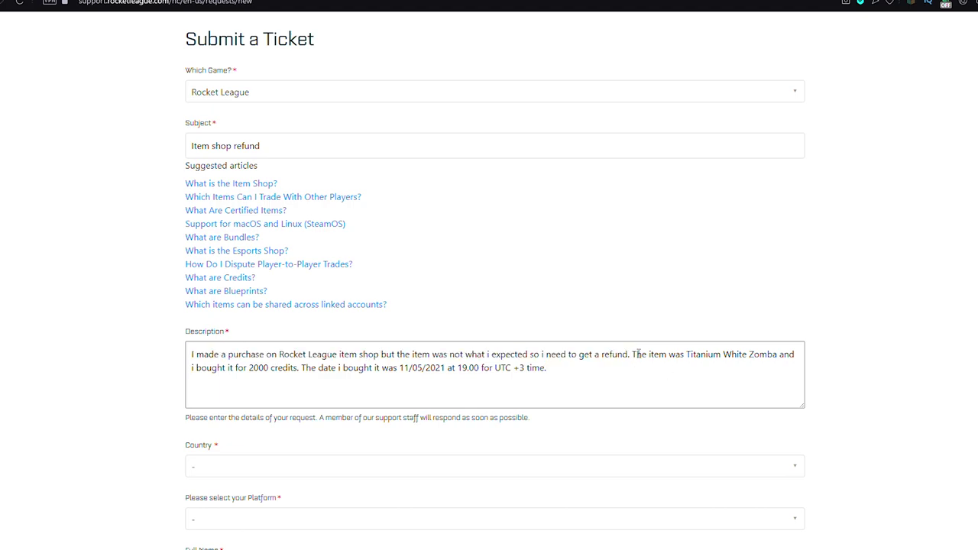
drag(635, 355, 780, 356)
click(730, 400)
Insert 'Striker certified' before 'Titanium', check the 2000-credit price and 19.00 time, then select all
click(686, 355)
text(Striker )
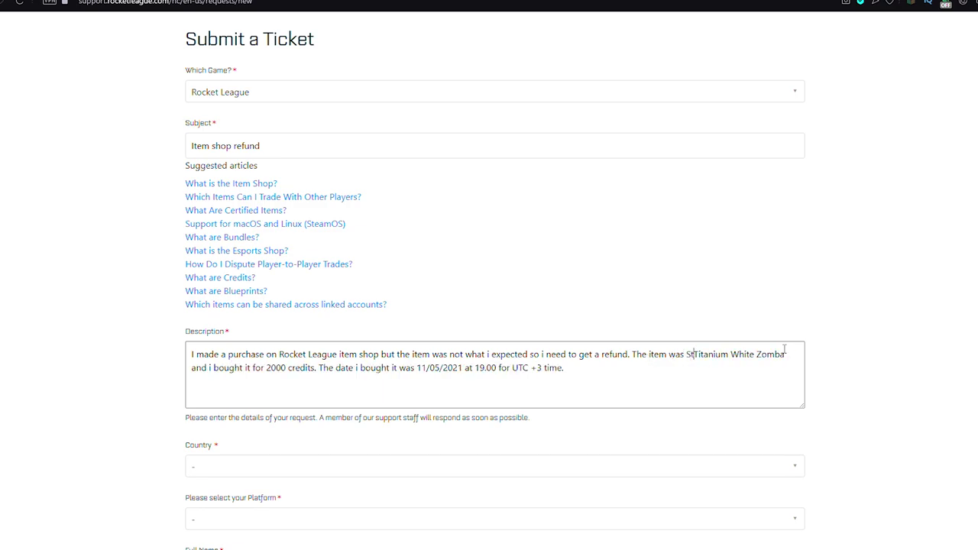
text(certified)
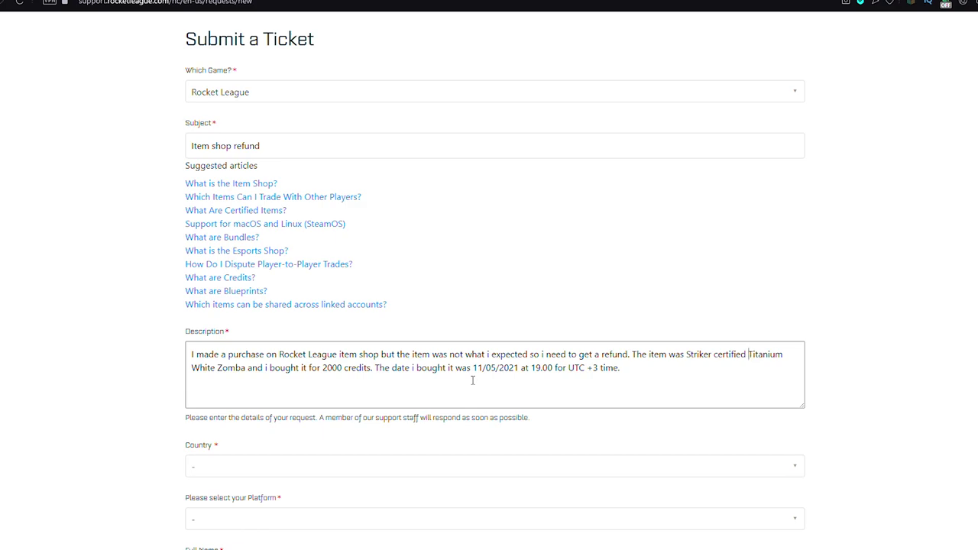
drag(285, 371, 500, 372)
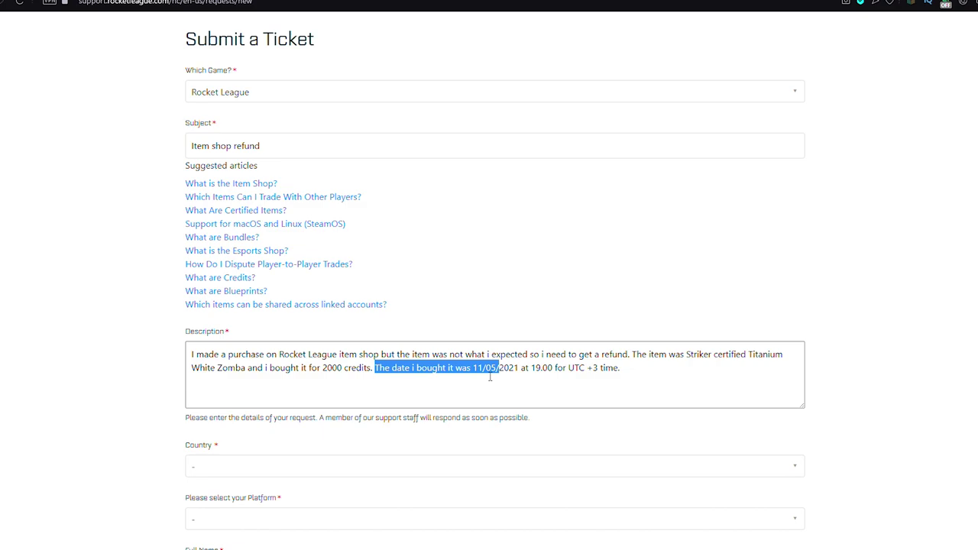
double_click(328, 367)
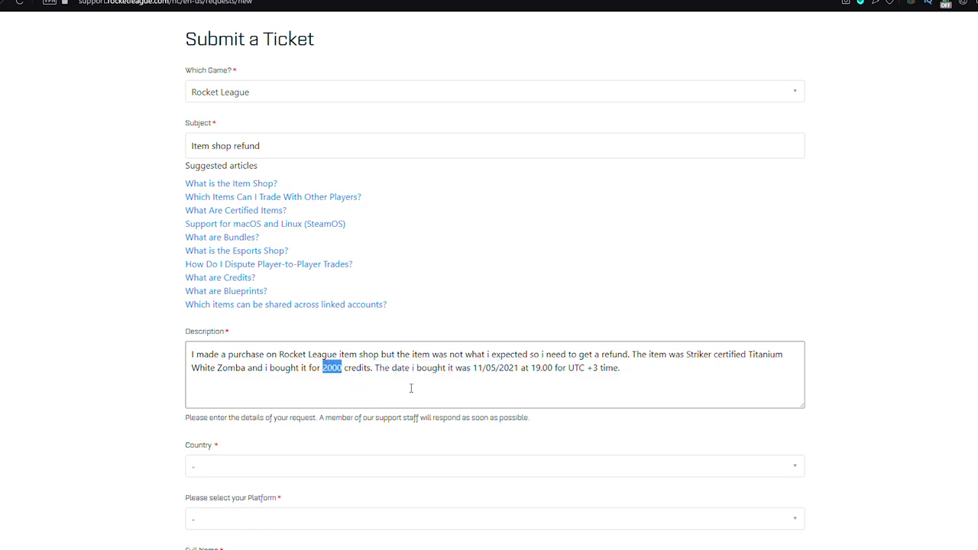
click(432, 367)
drag(531, 368, 600, 368)
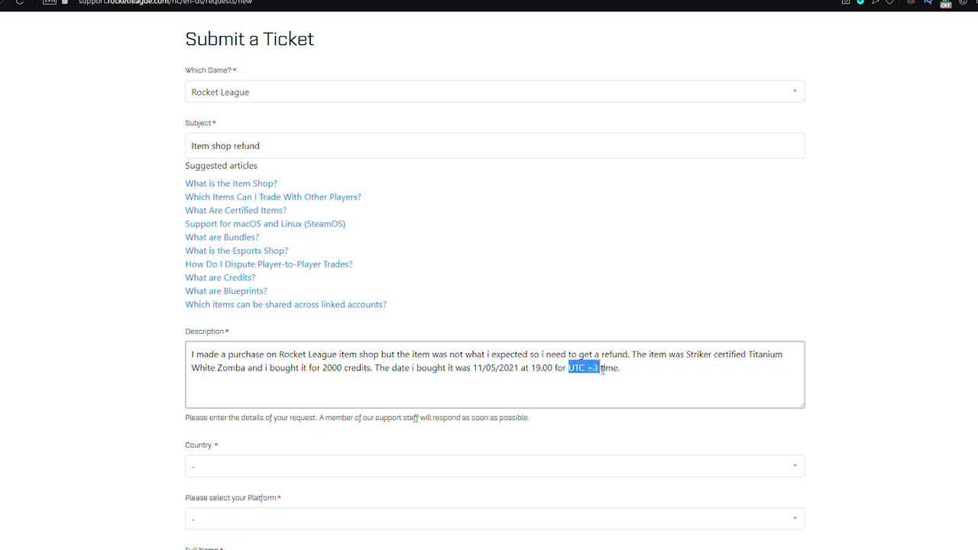
click(601, 370)
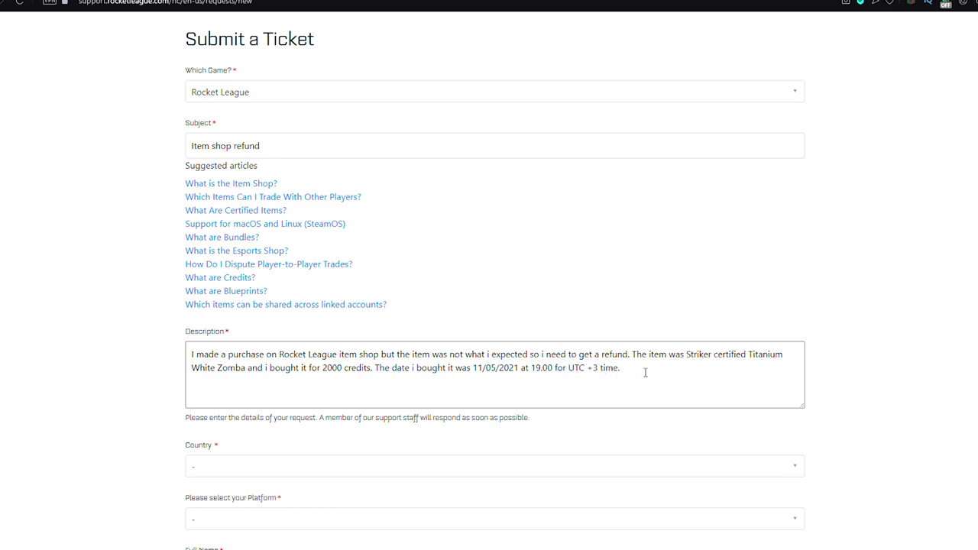
drag(534, 367, 164, 355)
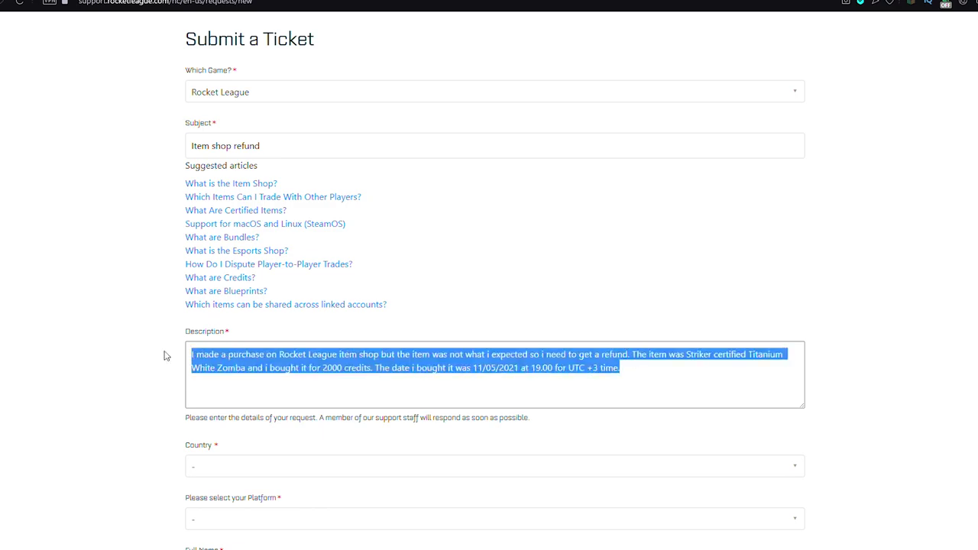
Copy the whole description with Kopyala, then recheck its item name, 2000-credit price and date
right_click(243, 369)
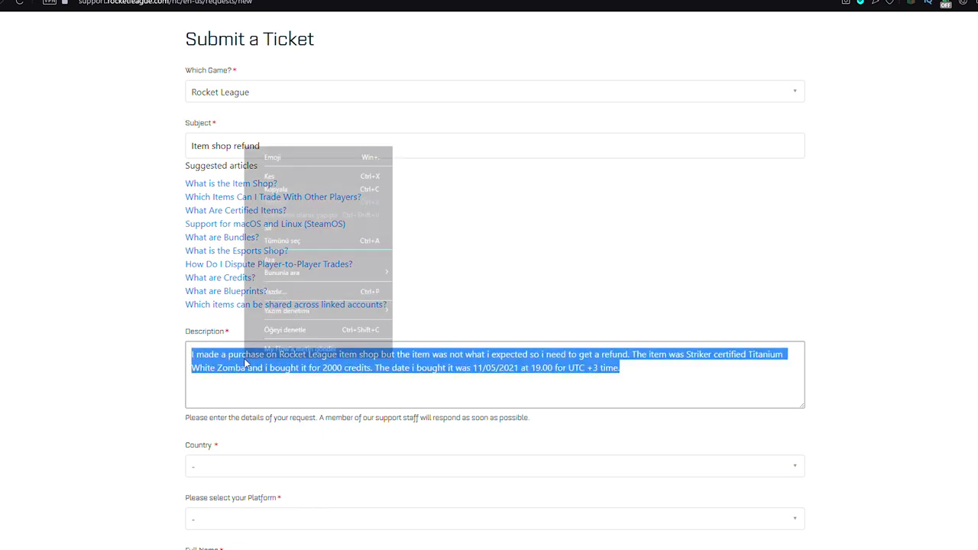
click(285, 190)
click(646, 363)
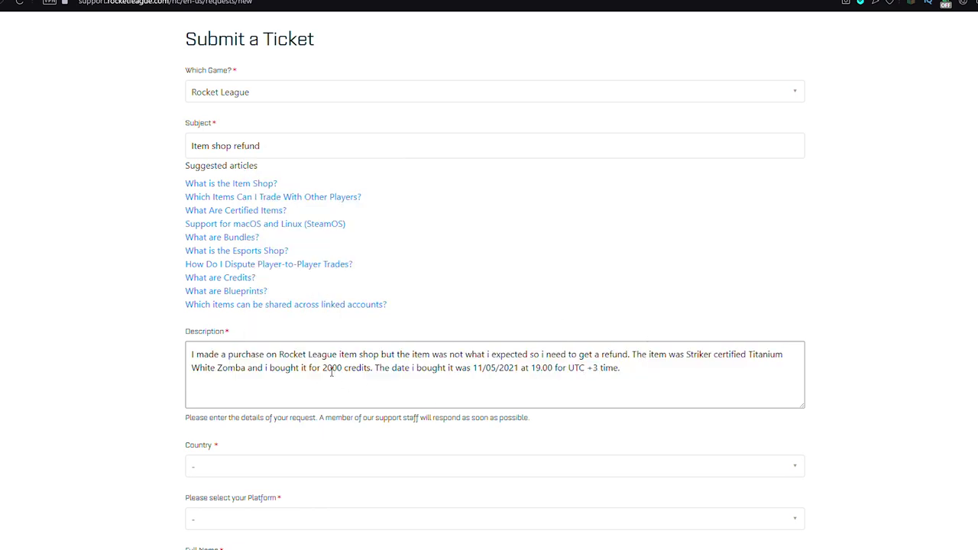
drag(245, 369, 716, 354)
click(710, 382)
drag(323, 367, 341, 371)
drag(473, 367, 507, 369)
click(538, 371)
scroll(255, 524, up, 1)
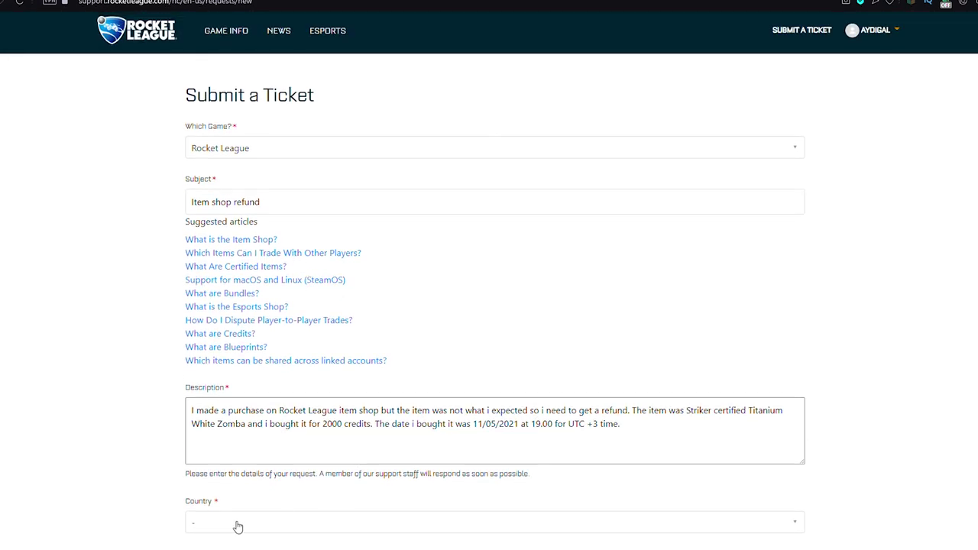
Set the ticket's Country to Turkey
click(236, 526)
scroll(917, 446, down, 1)
drag(802, 359, 321, 403)
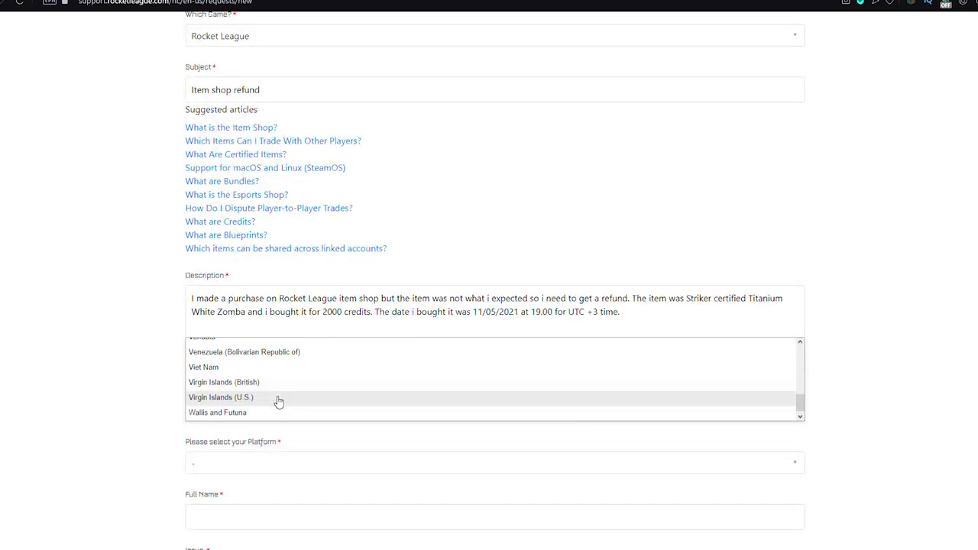
drag(800, 403, 801, 432)
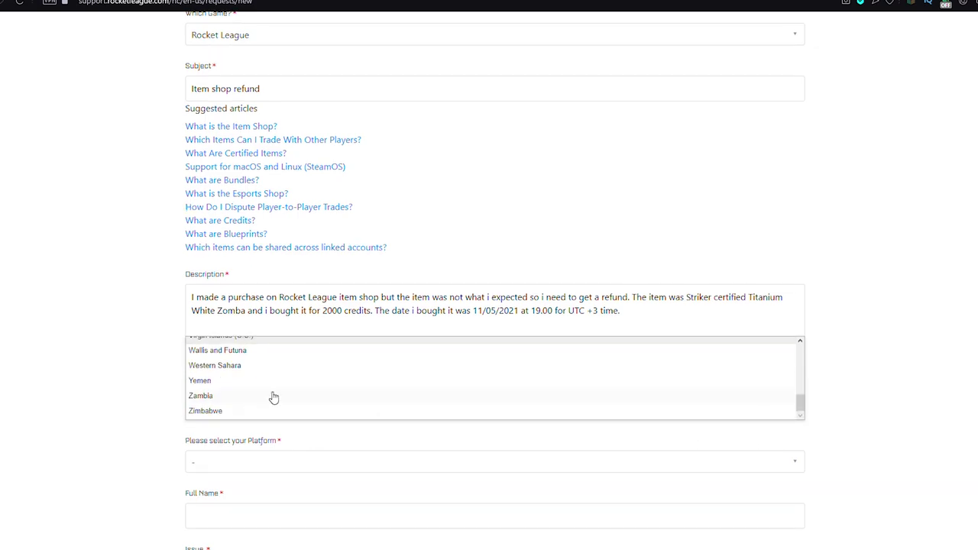
scroll(251, 439, up, 3)
scroll(239, 456, up, 5)
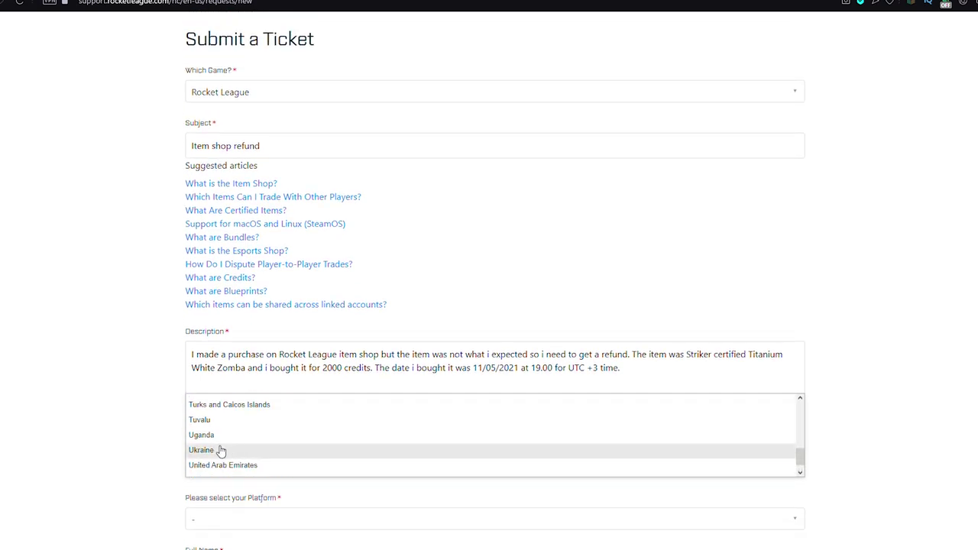
click(336, 403)
Set the Platform to Epic Games Store
scroll(257, 135, down, 7)
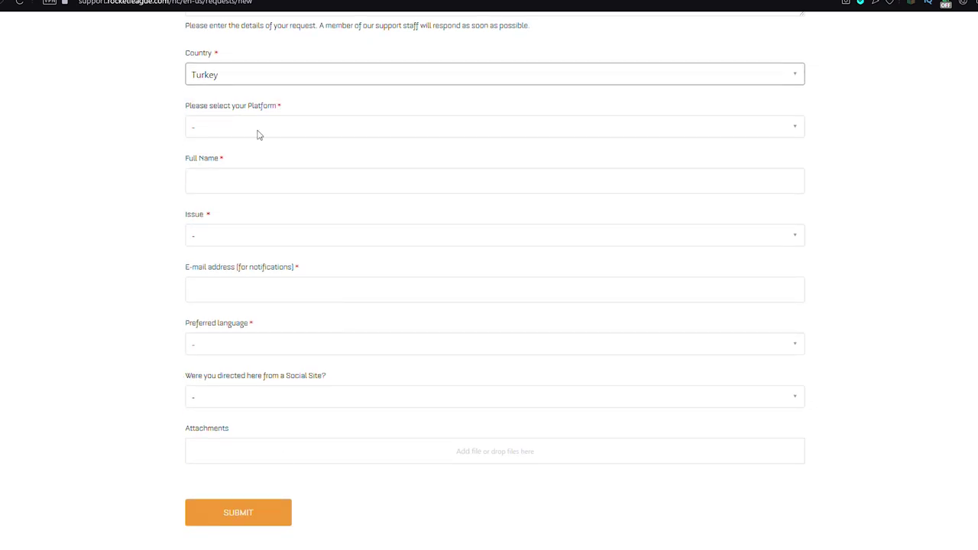
scroll(175, 145, up, 2)
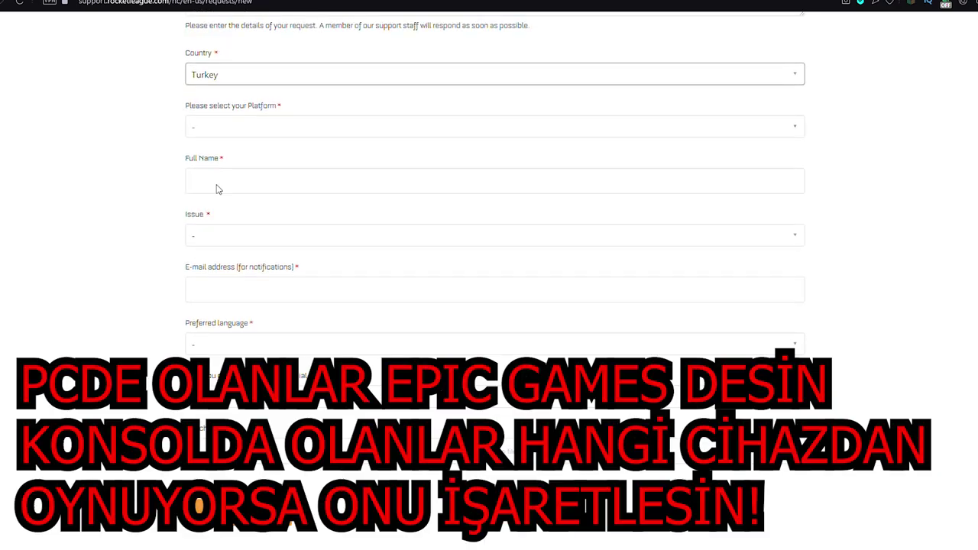
click(220, 130)
click(191, 136)
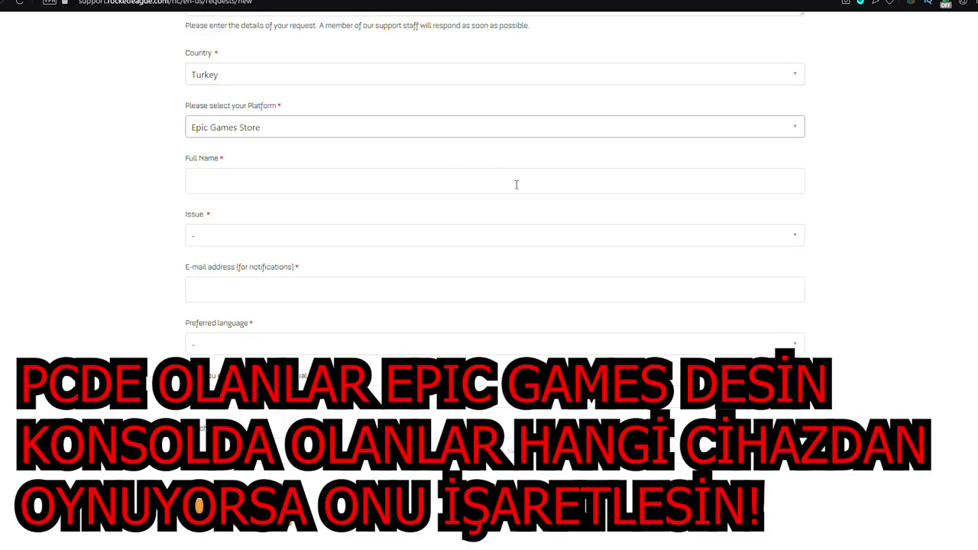
Fill in the Full Name field with the saved autofill entry
click(238, 183)
click(229, 208)
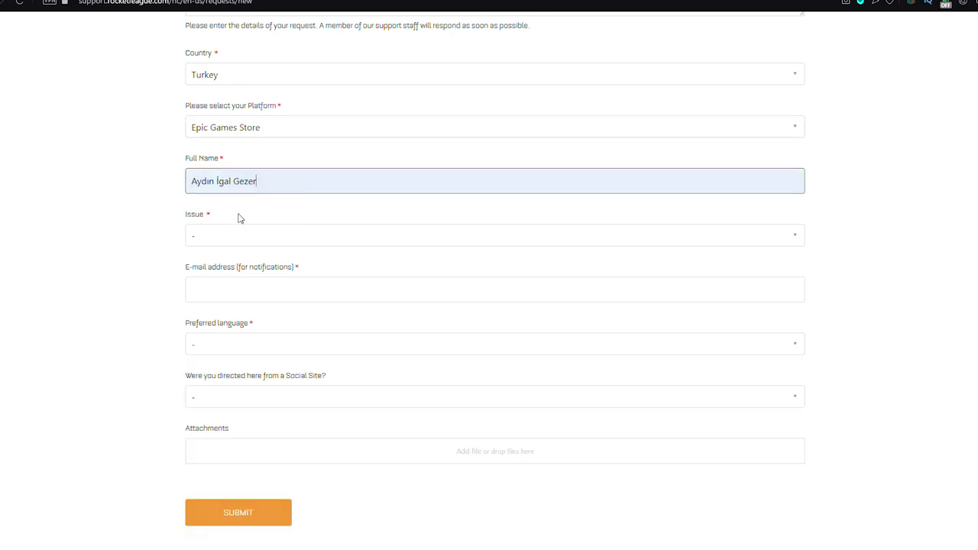
drag(268, 172, 2, 186)
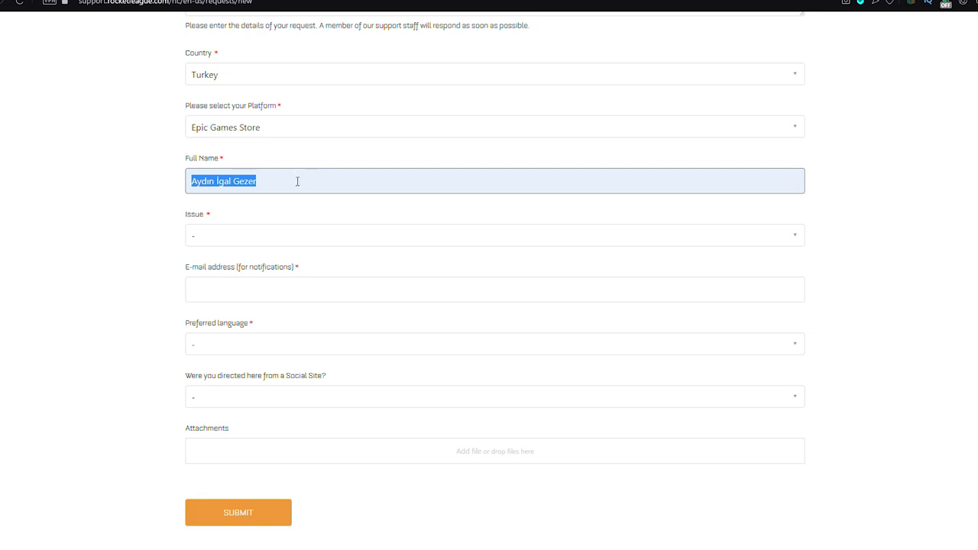
click(297, 181)
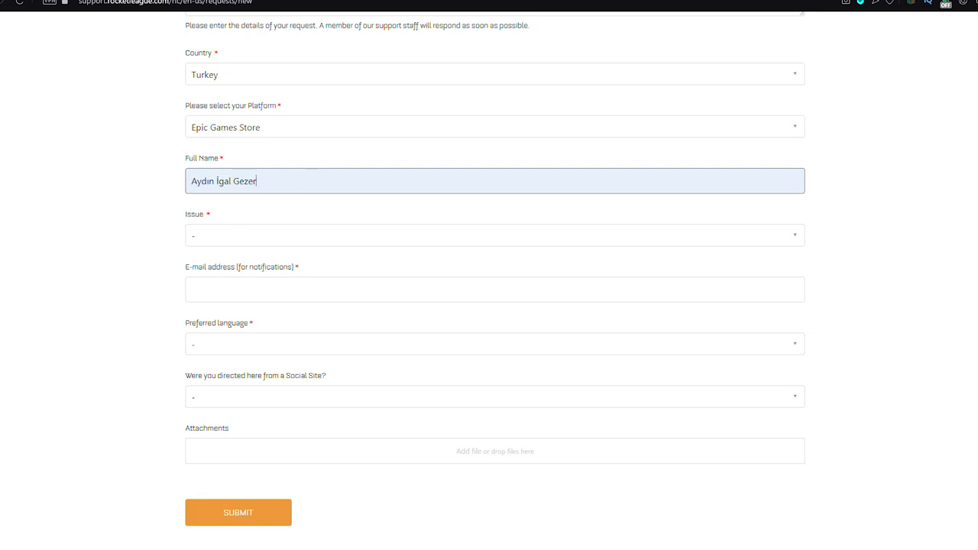
Set the Issue type to 'My issue isn't listed'
click(280, 233)
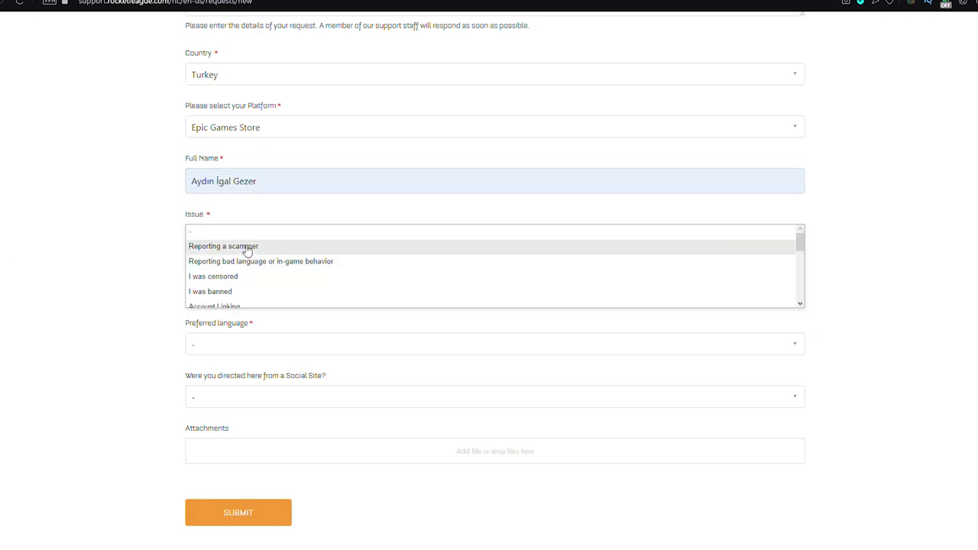
scroll(275, 256, down, 4)
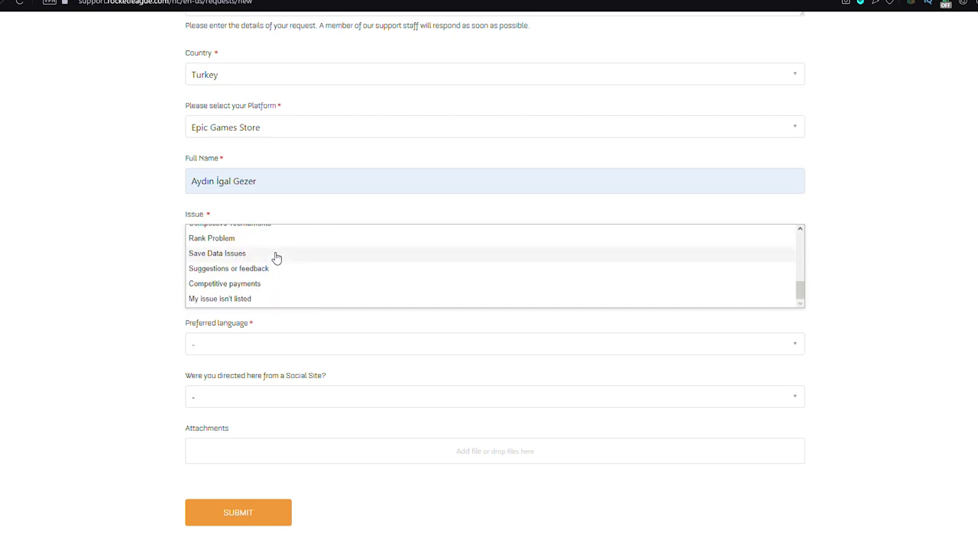
click(236, 301)
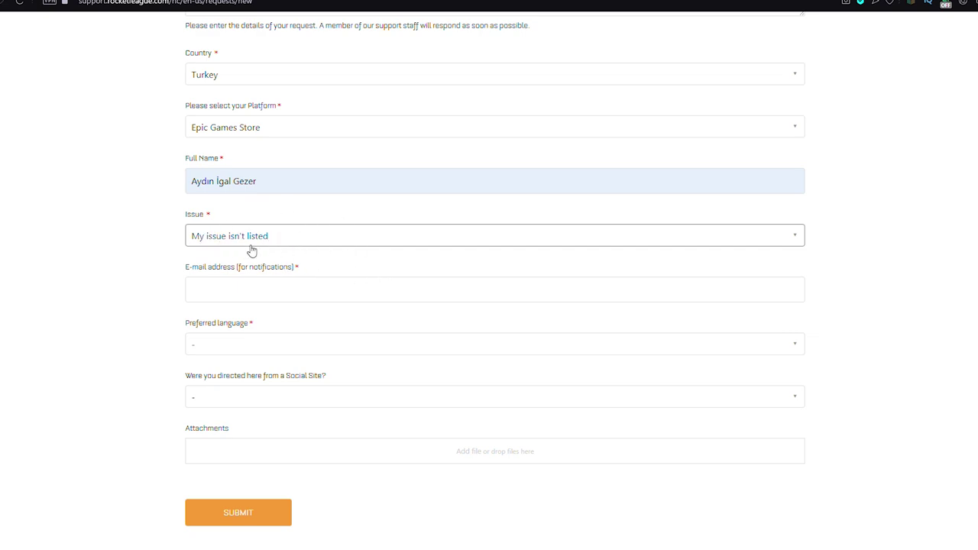
Fill in the notification e-mail field with the saved address
click(261, 284)
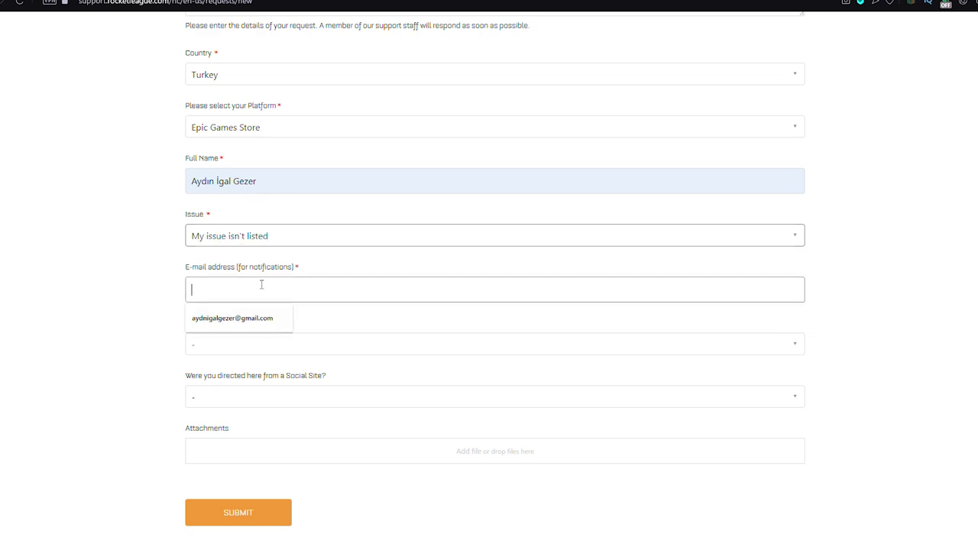
click(249, 318)
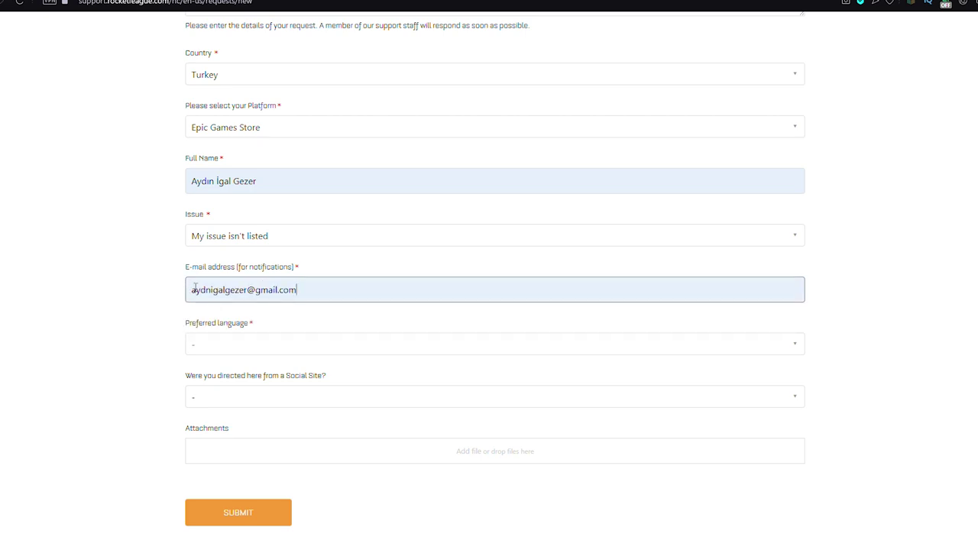
drag(195, 288, 388, 282)
click(319, 288)
Set the Preferred language to English
click(219, 348)
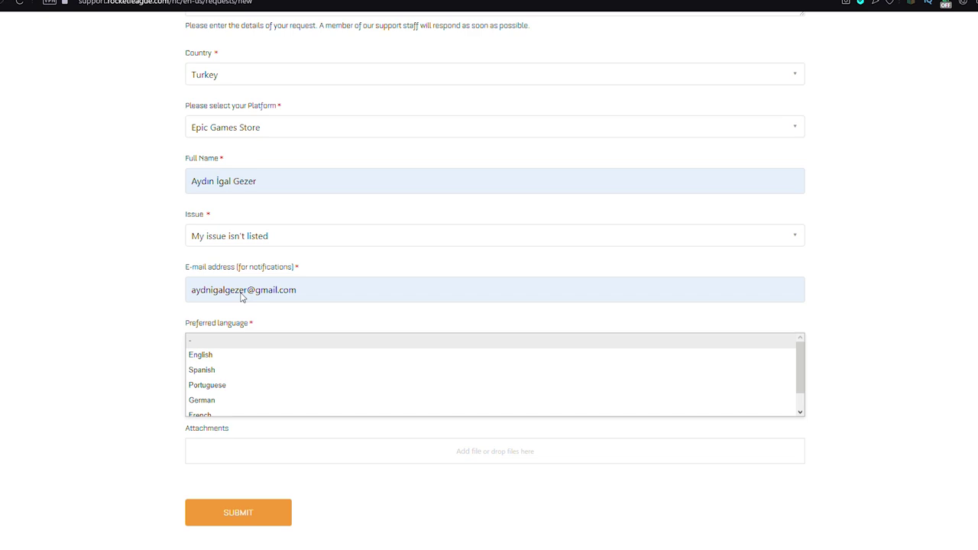
click(251, 356)
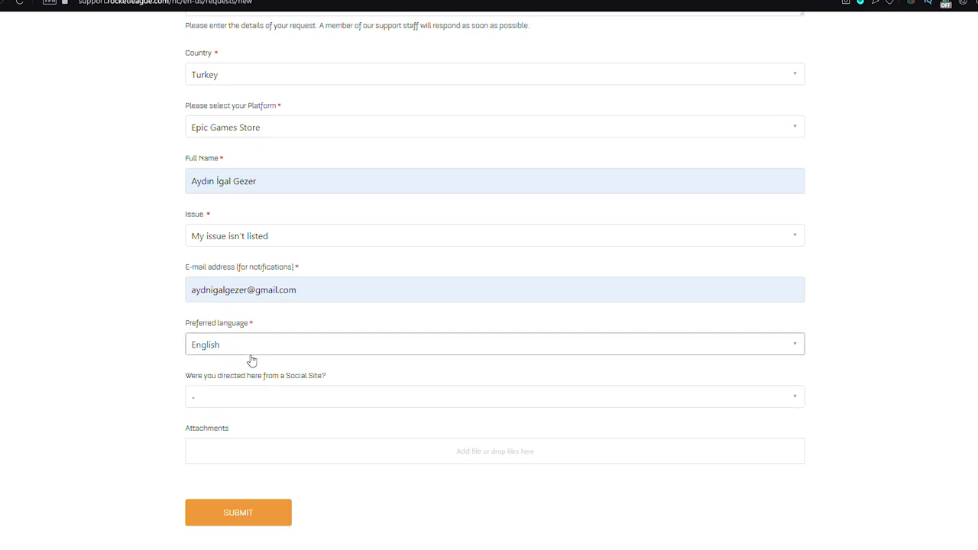
click(252, 350)
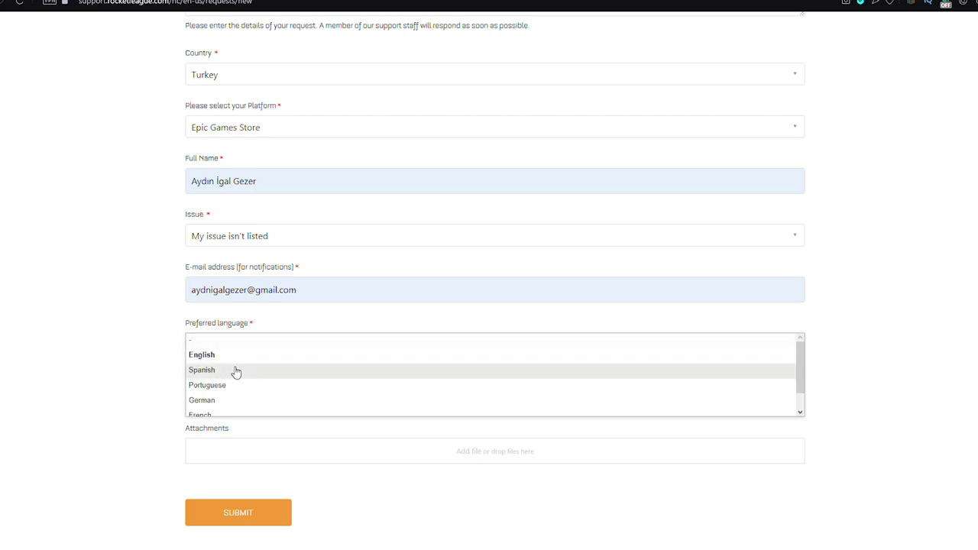
click(224, 355)
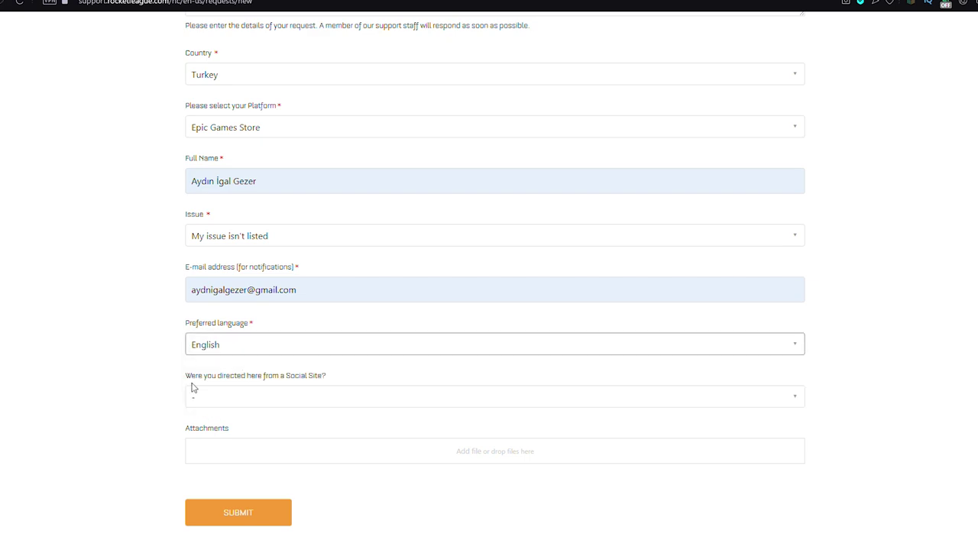
Answer None to 'Were you directed here from a Social Site?' and scroll back up
drag(205, 380, 382, 385)
click(388, 377)
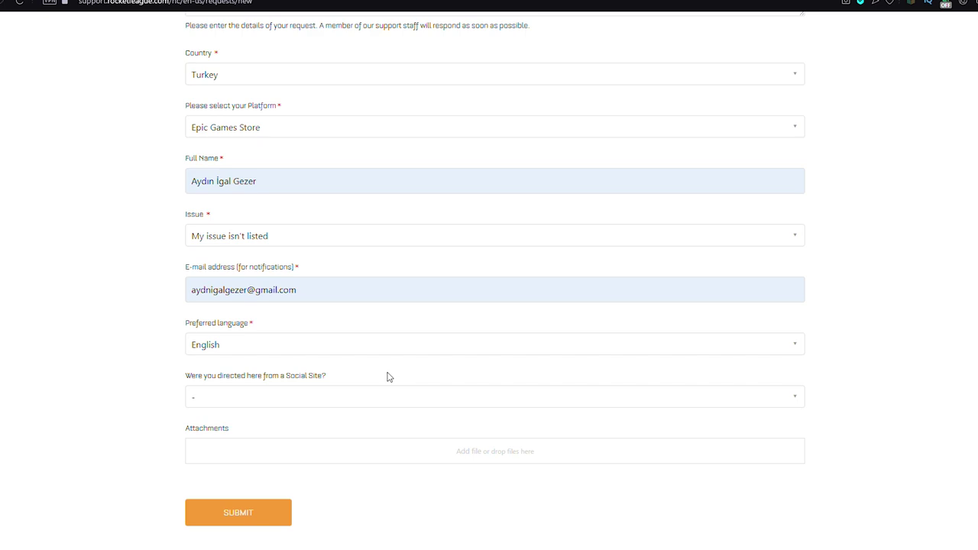
click(290, 395)
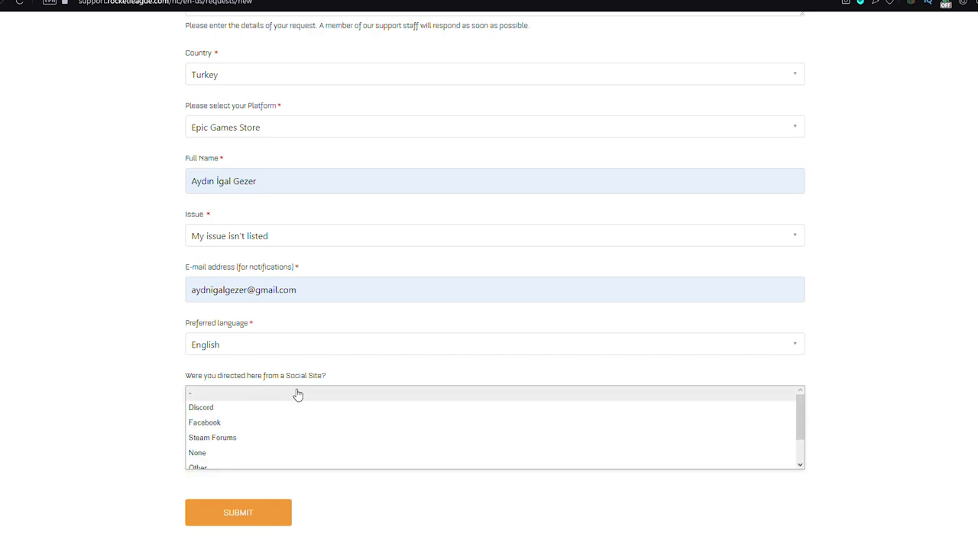
scroll(266, 423, down, 2)
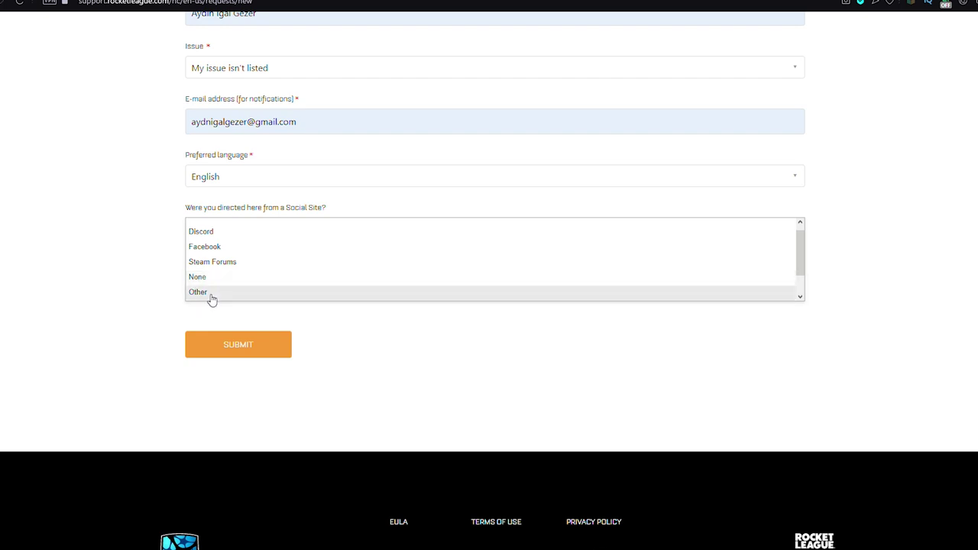
click(210, 294)
click(288, 237)
click(279, 275)
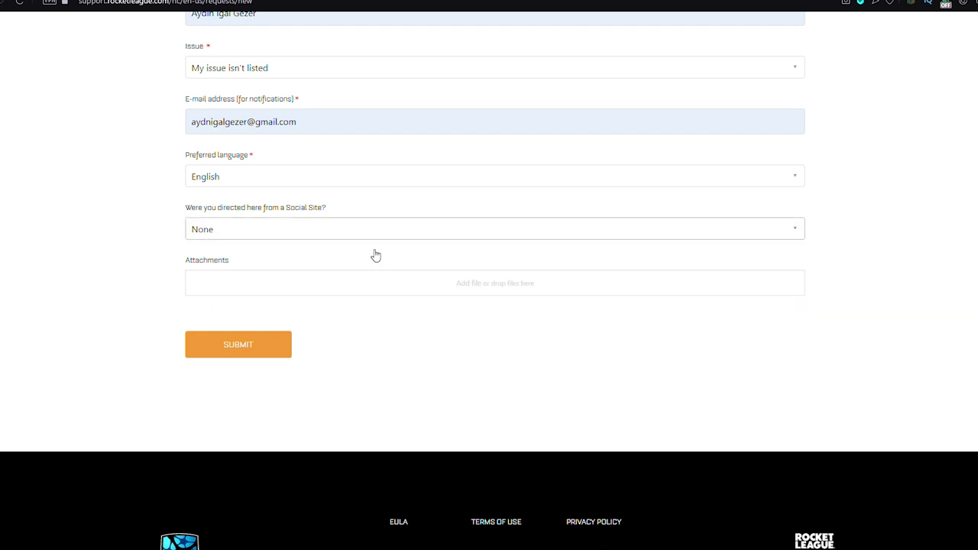
scroll(295, 224, down, 1)
scroll(295, 224, up, 8)
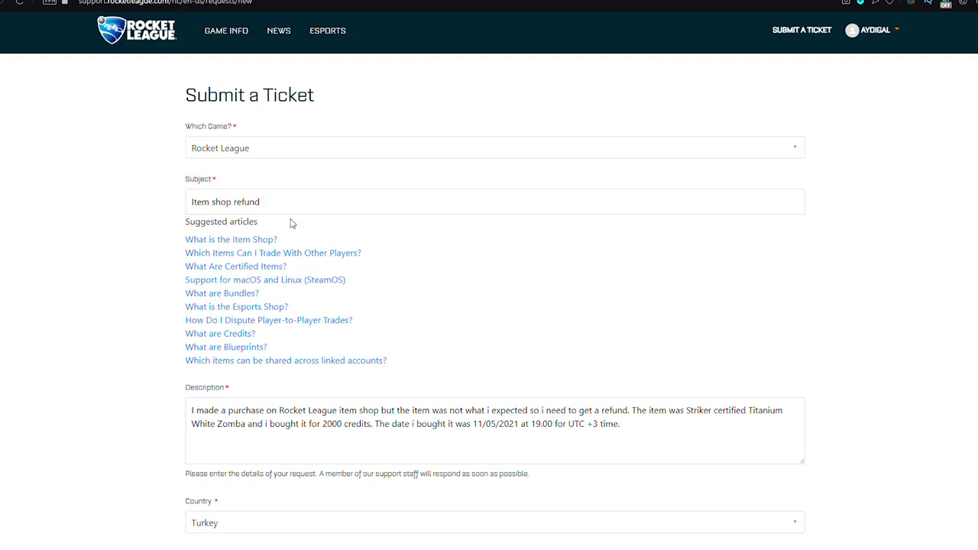
Review the refund description, the full name and the notification e-mail fields on the ticket form
scroll(281, 198, down, 4)
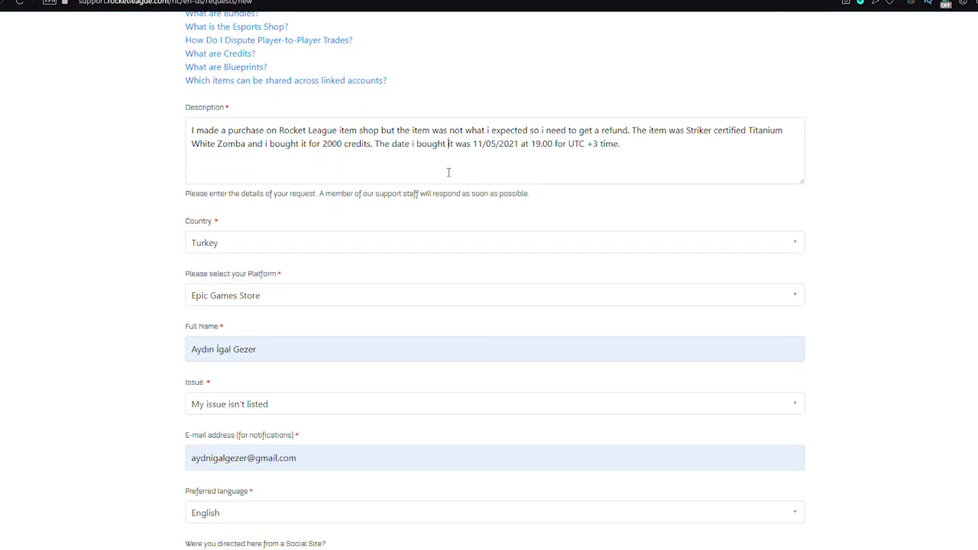
click(448, 170)
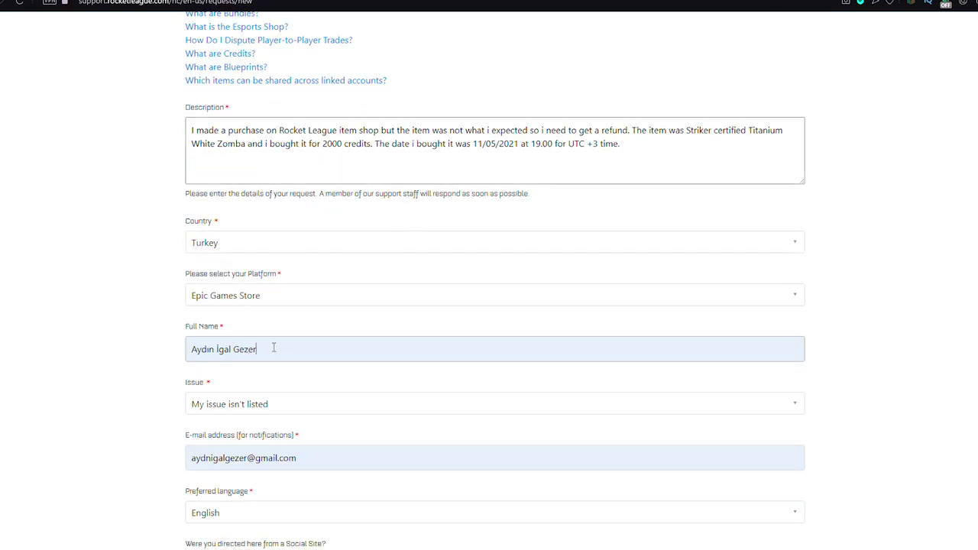
drag(273, 347, 176, 346)
click(181, 403)
drag(181, 403, 284, 408)
click(90, 404)
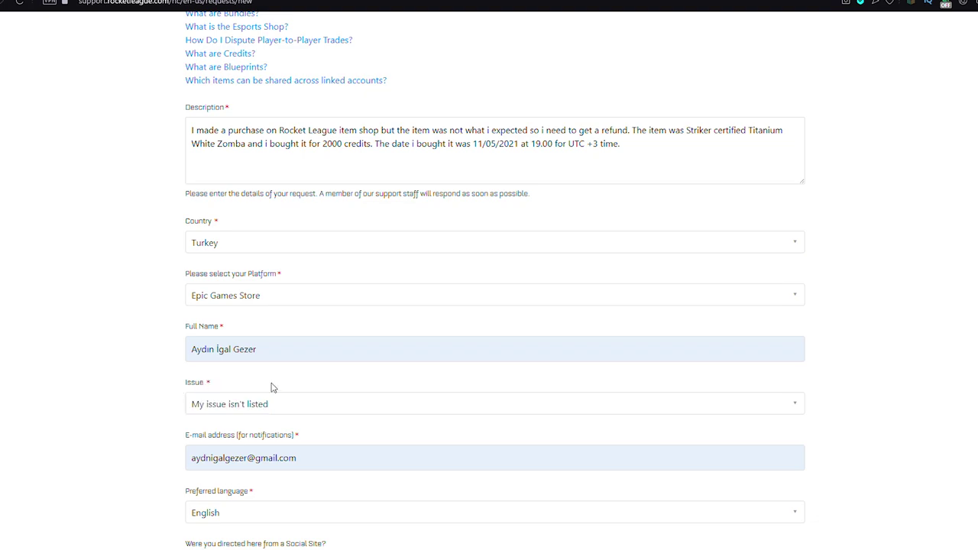
scroll(115, 343, down, 3)
drag(303, 240, 127, 234)
click(116, 259)
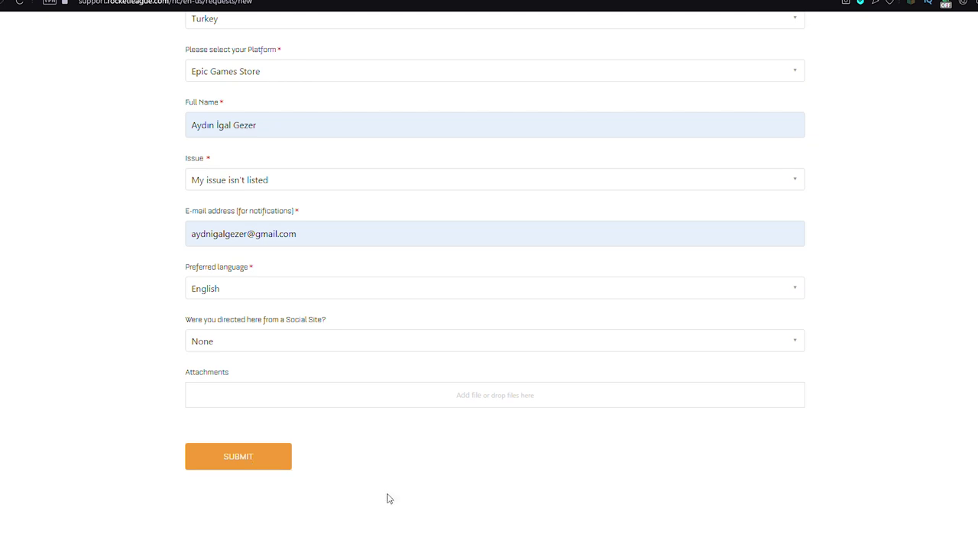
Replace part of the notification e-mail username with the corrected text and submit the ticket
scroll(374, 508, up, 2)
scroll(305, 458, down, 1)
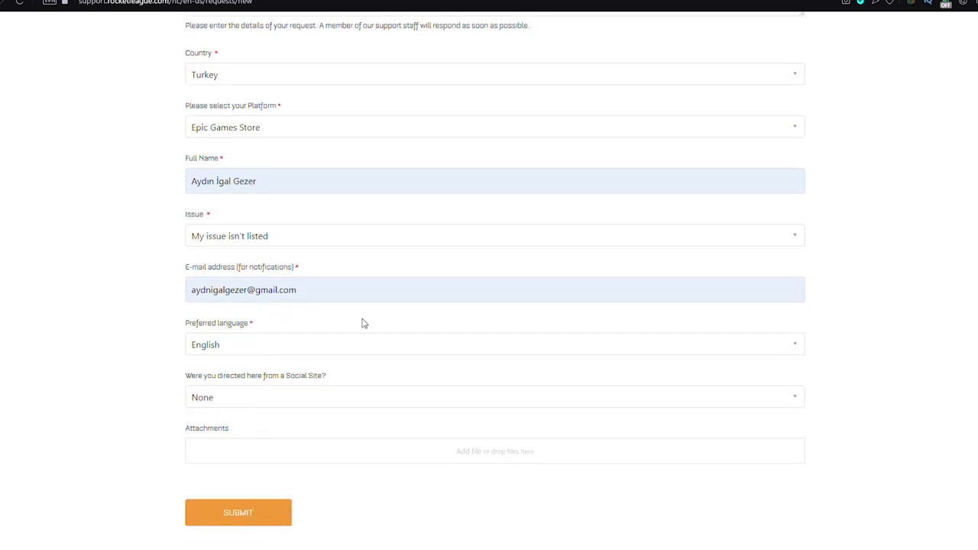
scroll(361, 328, up, 1)
scroll(359, 397, down, 3)
scroll(328, 349, up, 2)
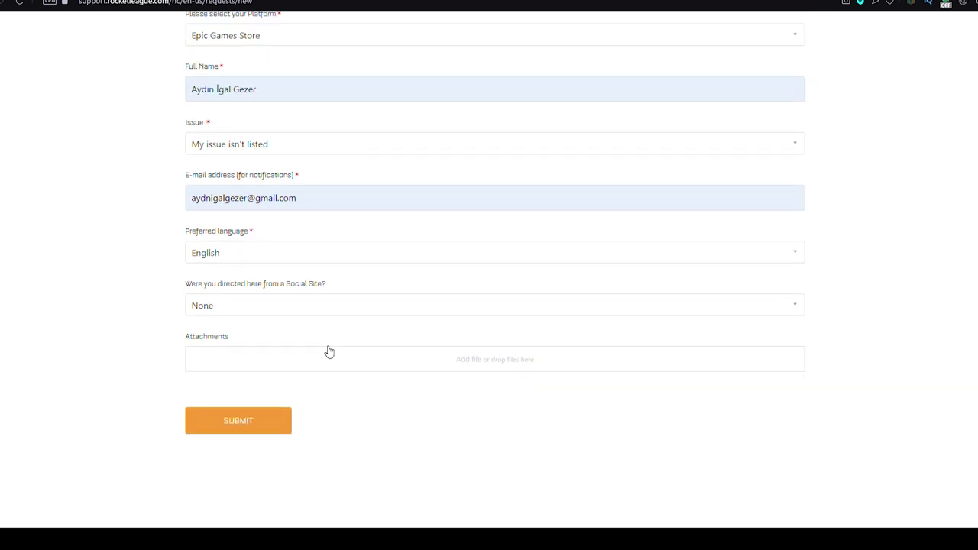
drag(248, 234, 205, 241)
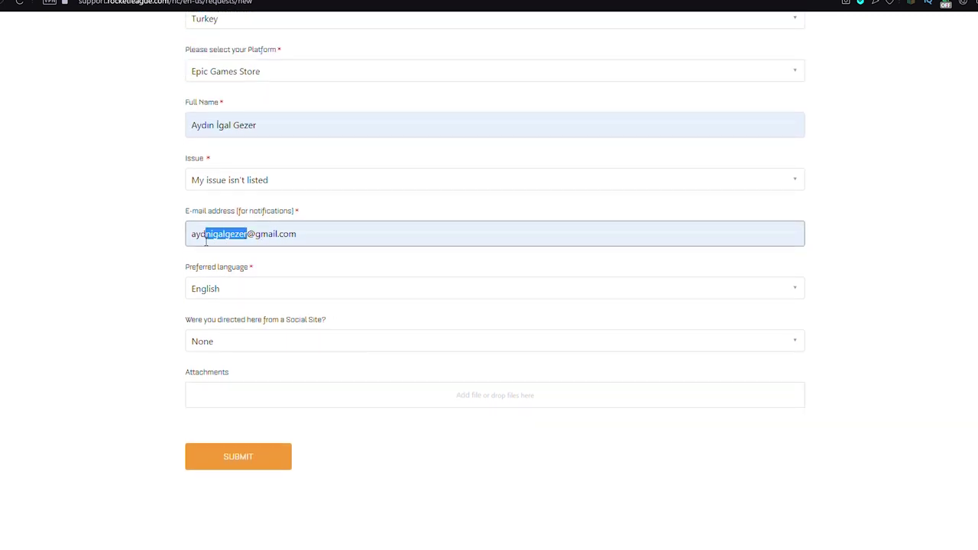
text(igal11)
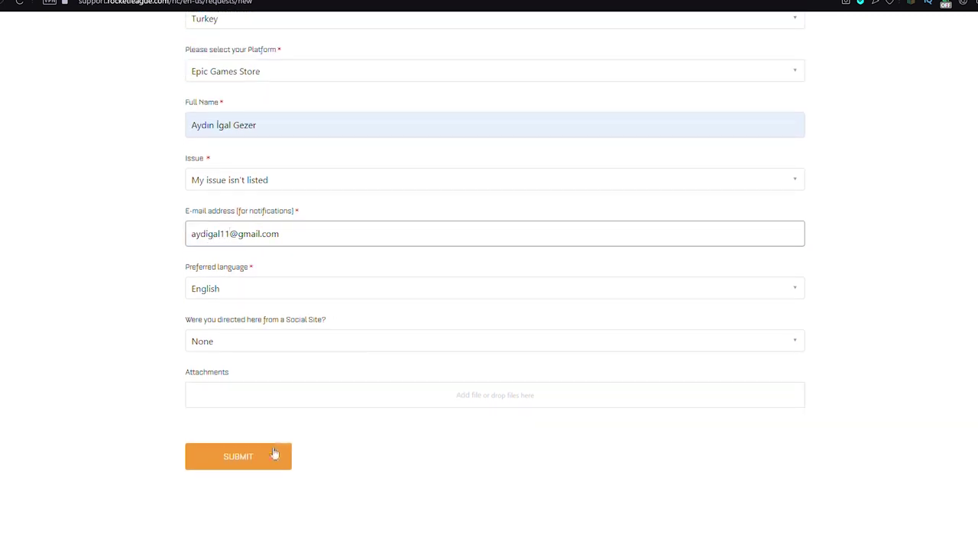
click(275, 456)
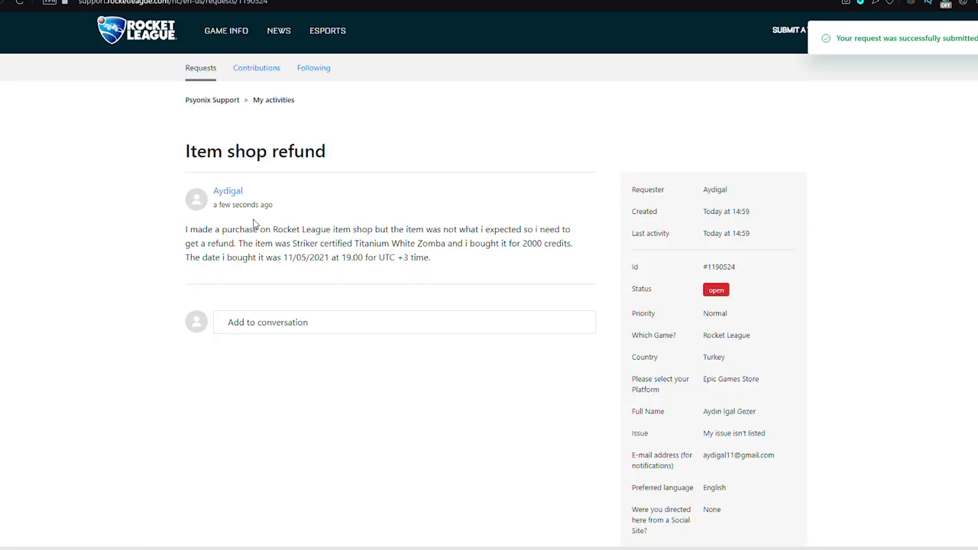
Scroll through the submitted Item shop refund request page
scroll(736, 295, down, 3)
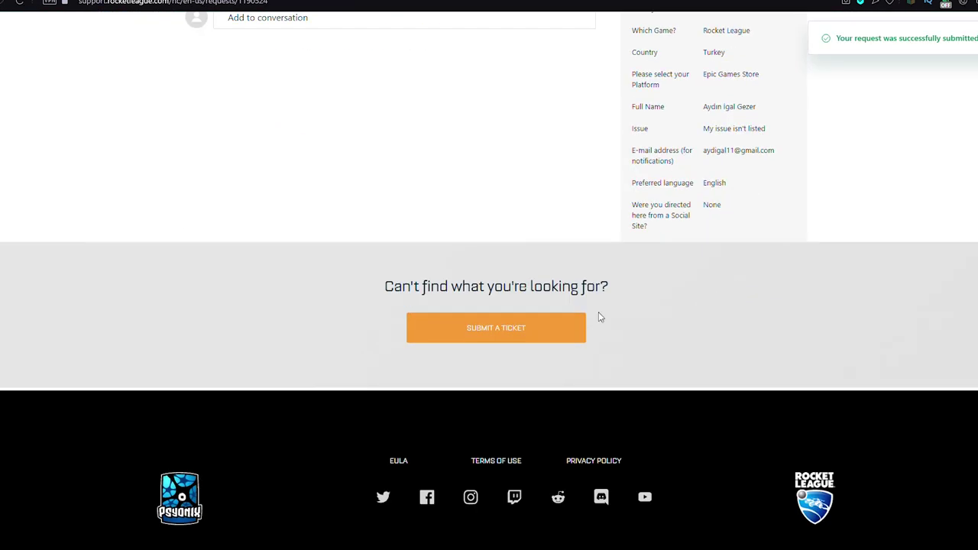
scroll(581, 303, up, 1)
scroll(582, 303, up, 4)
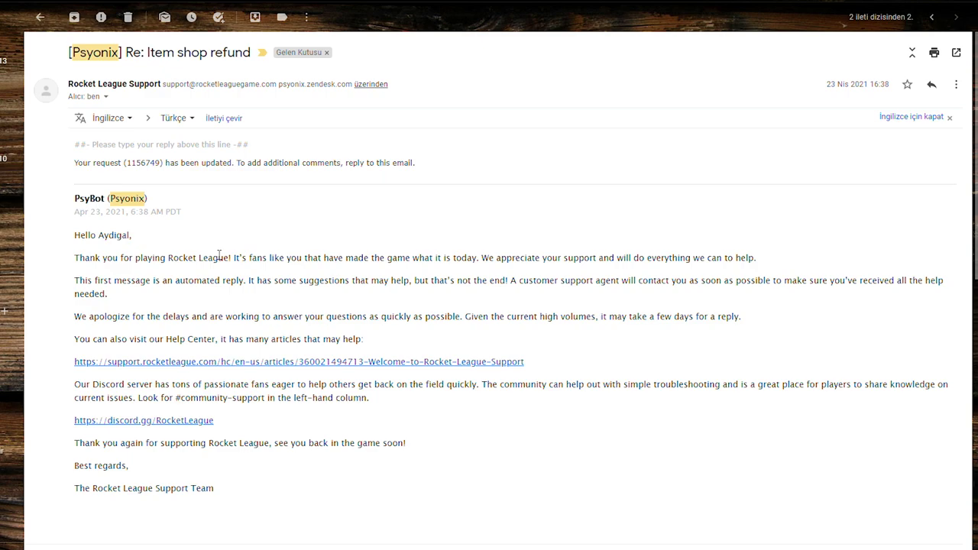
scroll(231, 221, down, 3)
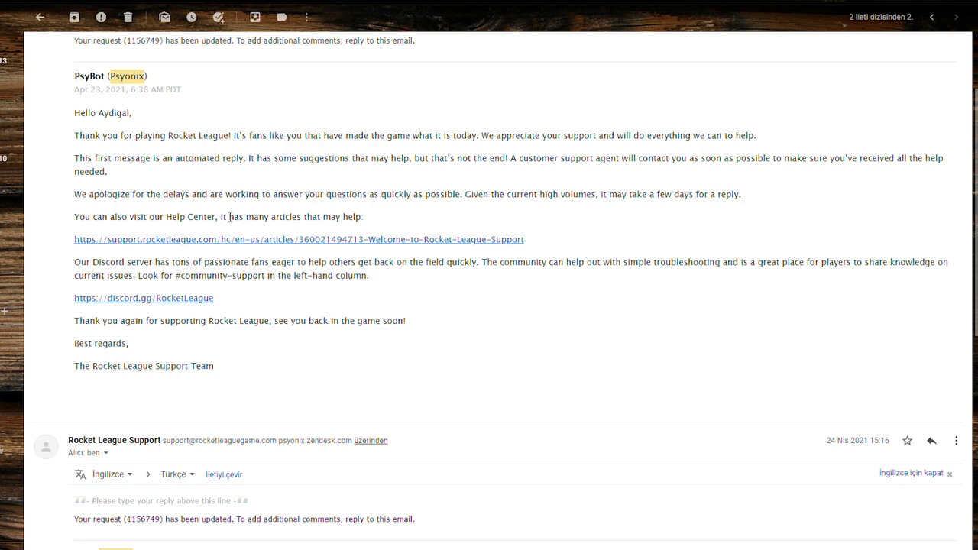
scroll(229, 218, down, 3)
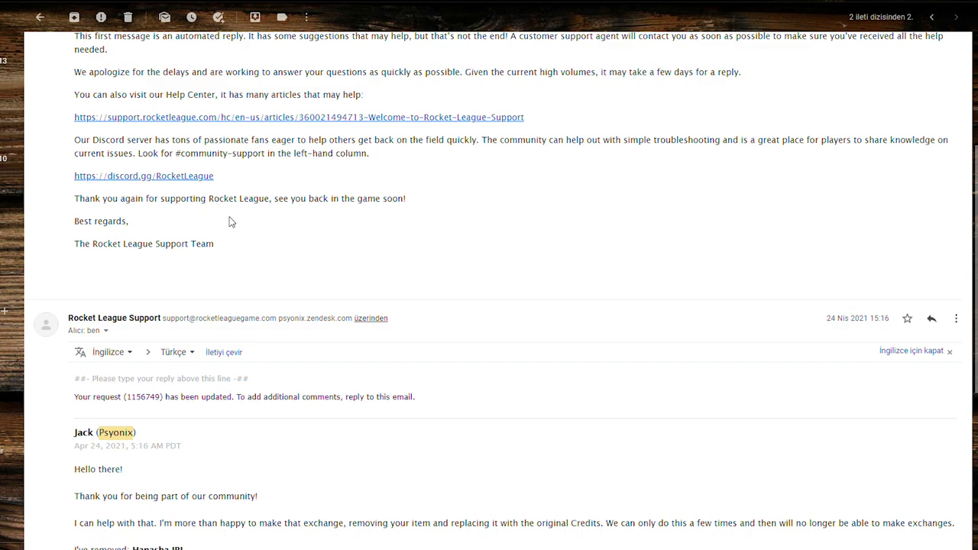
scroll(226, 233, down, 5)
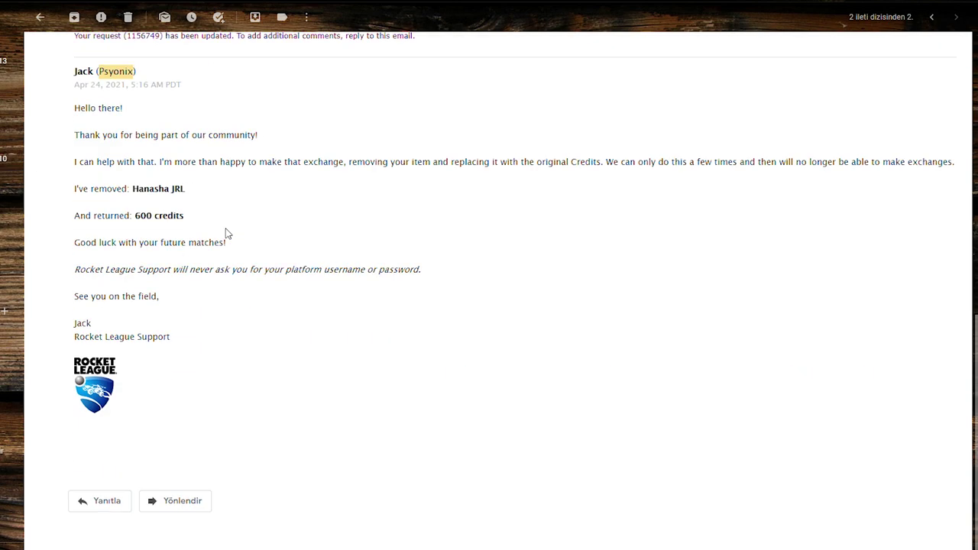
drag(130, 191, 192, 190)
click(214, 191)
drag(82, 137, 247, 136)
click(266, 138)
drag(135, 189, 185, 191)
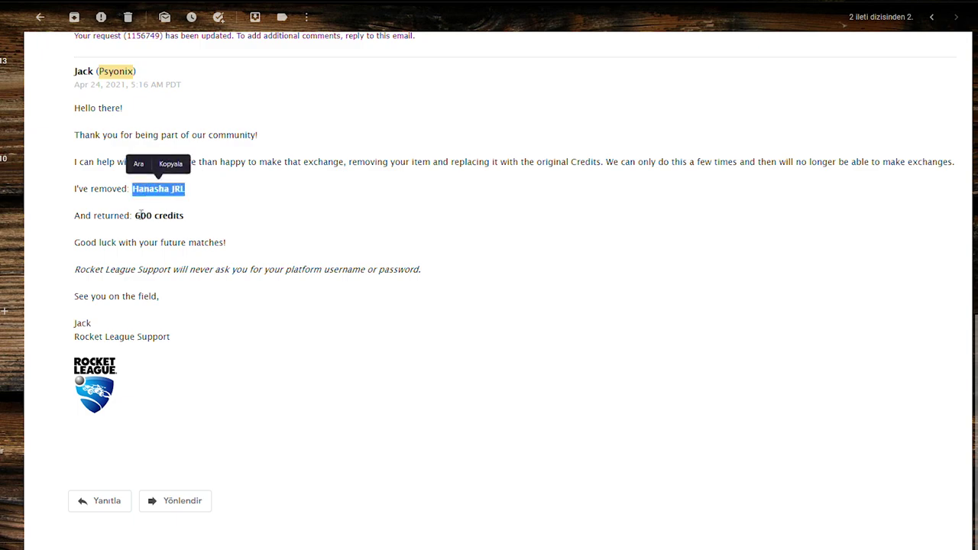
drag(134, 217, 185, 217)
click(214, 220)
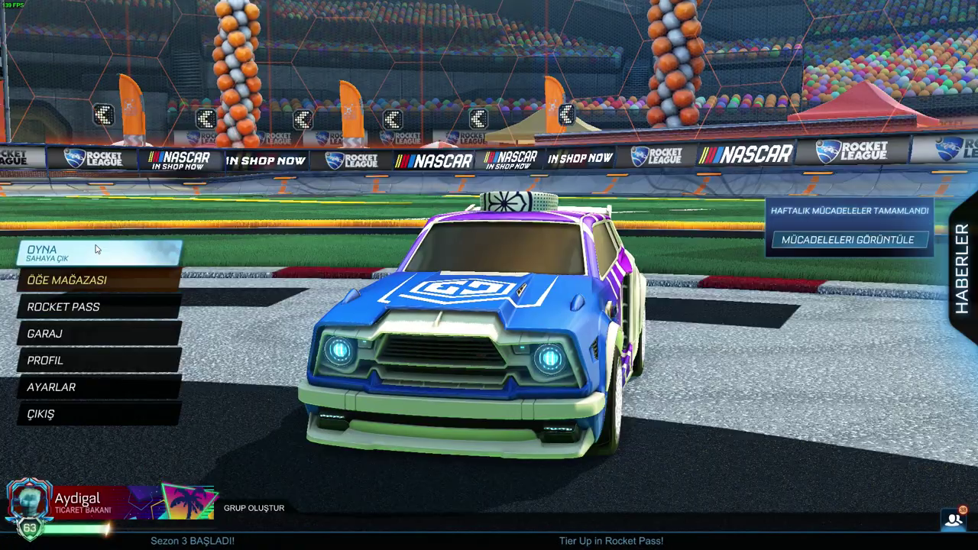
click(33, 342)
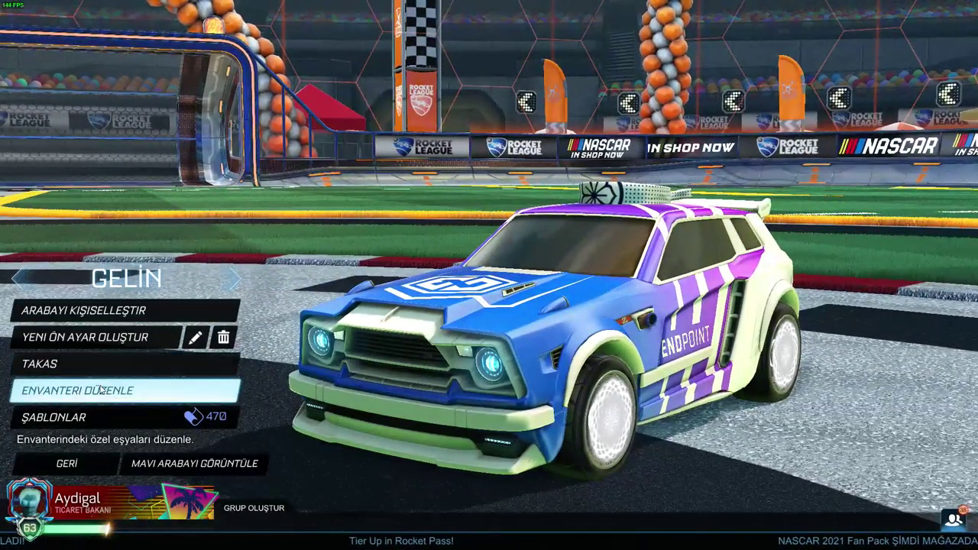
click(100, 389)
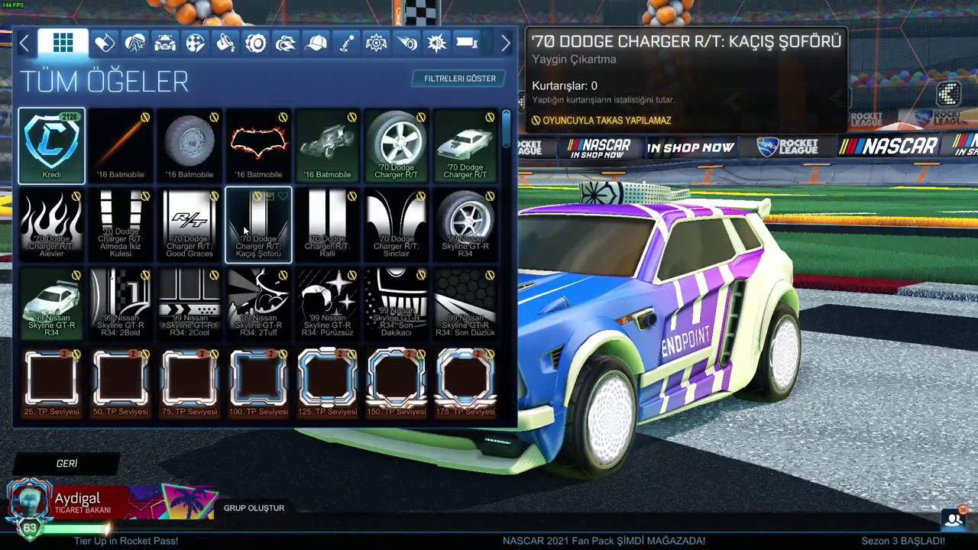
click(52, 474)
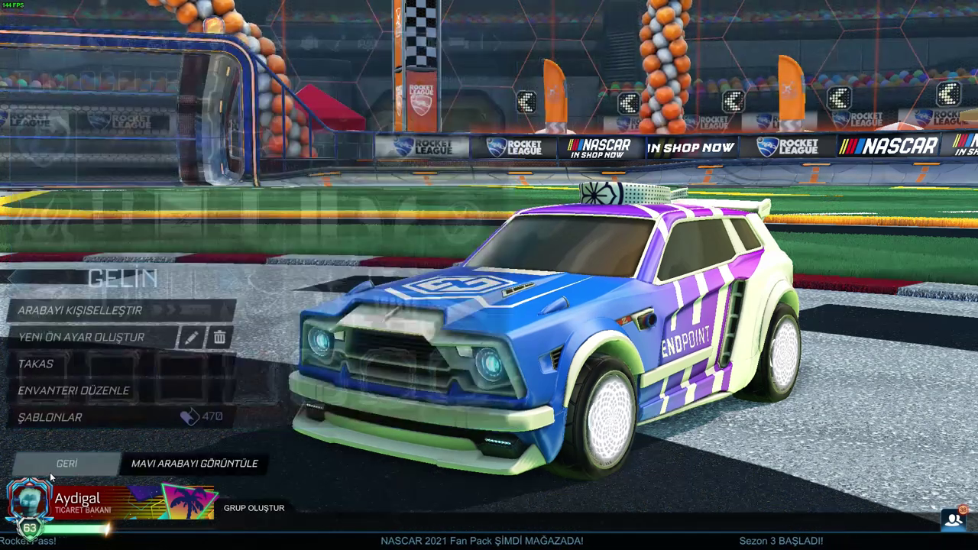
Go from the garage to the main menu and into the item shop (ÖGE MAĞAZASI)
click(49, 472)
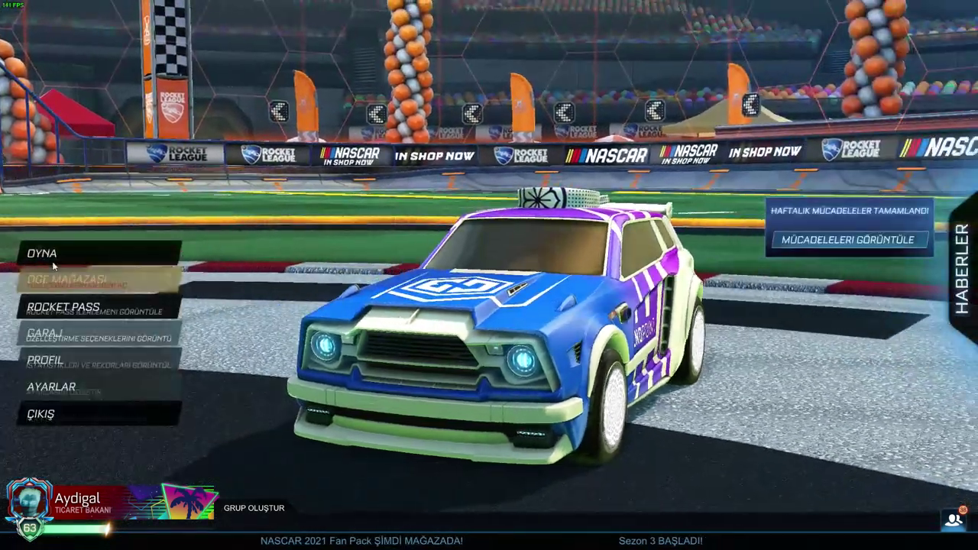
key(Return)
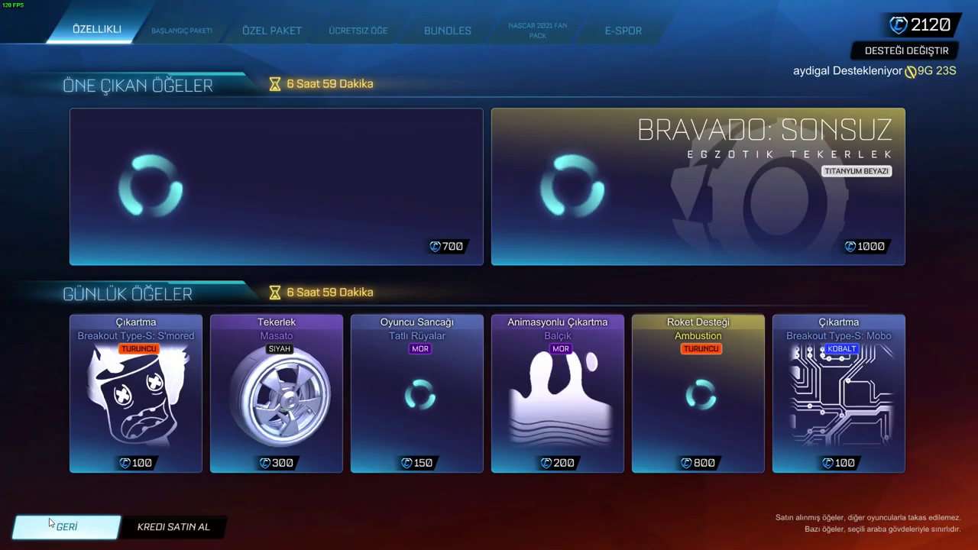
click(87, 526)
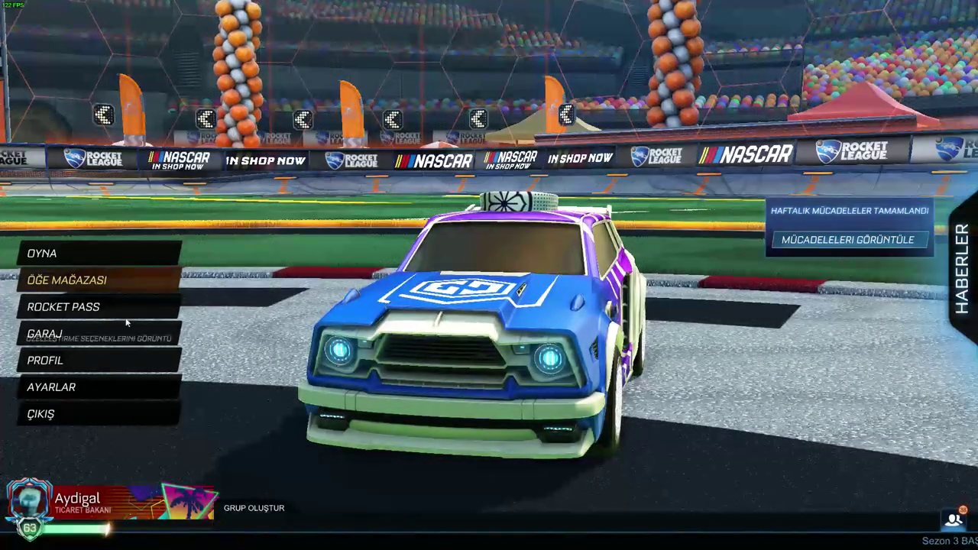
click(80, 283)
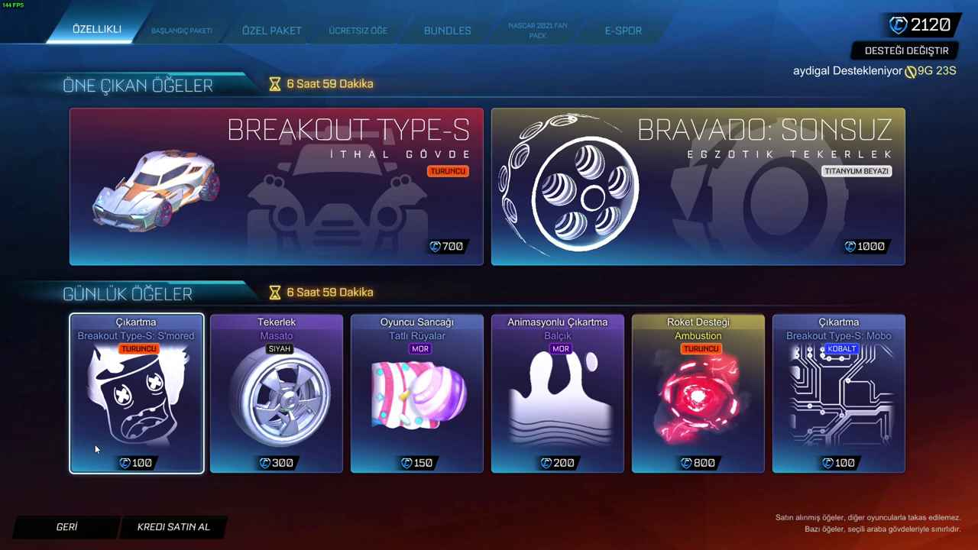
Renew support for the content creator for 14 days via DESTEĞİ DEĞİŞTİR, then return to the main menu
click(898, 52)
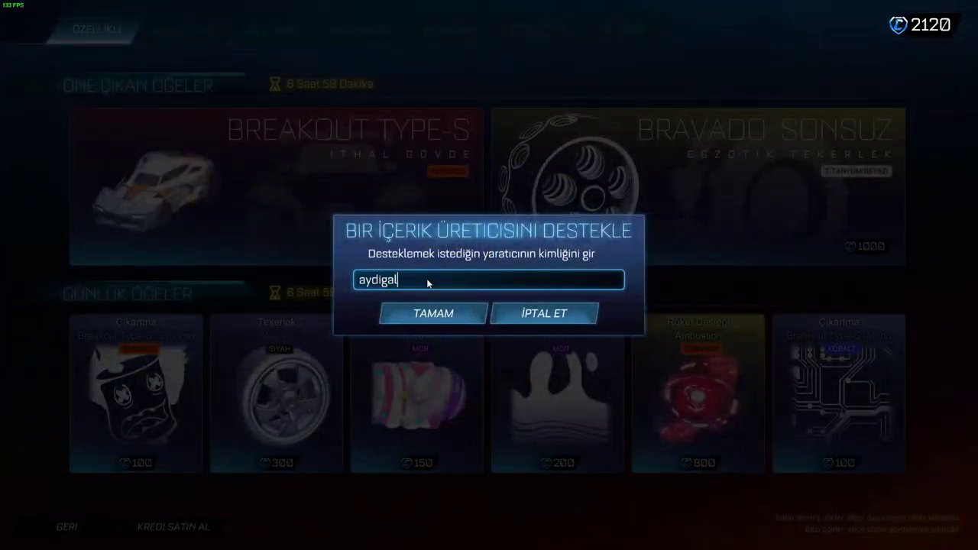
click(433, 314)
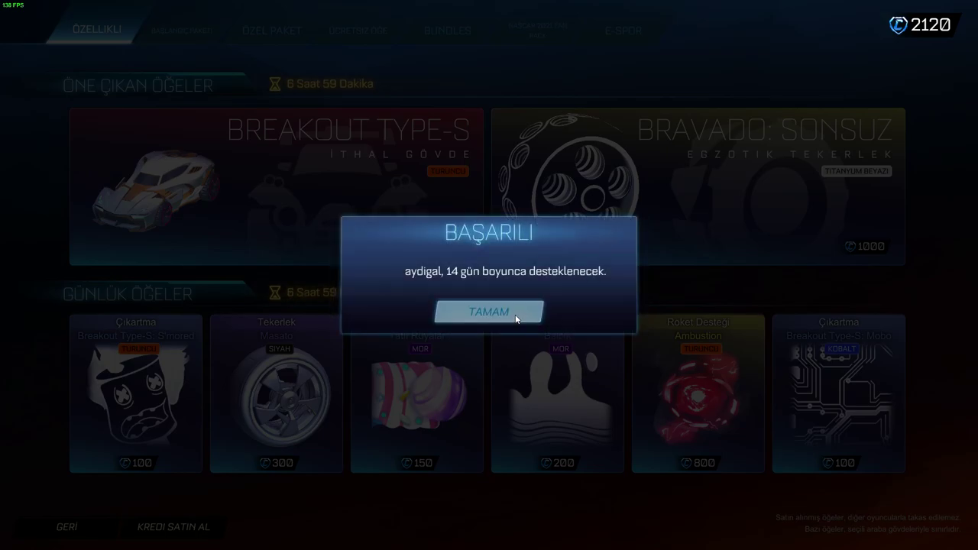
click(535, 311)
click(71, 529)
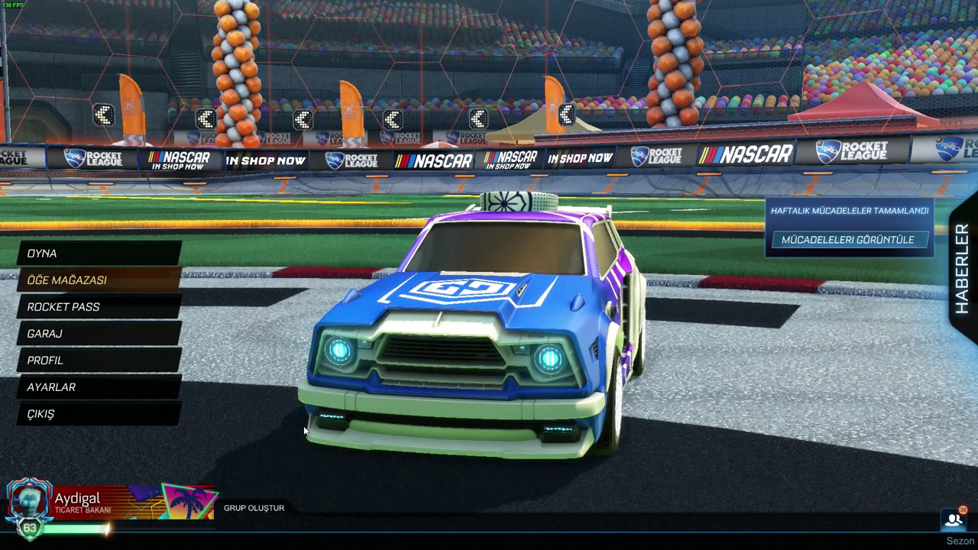